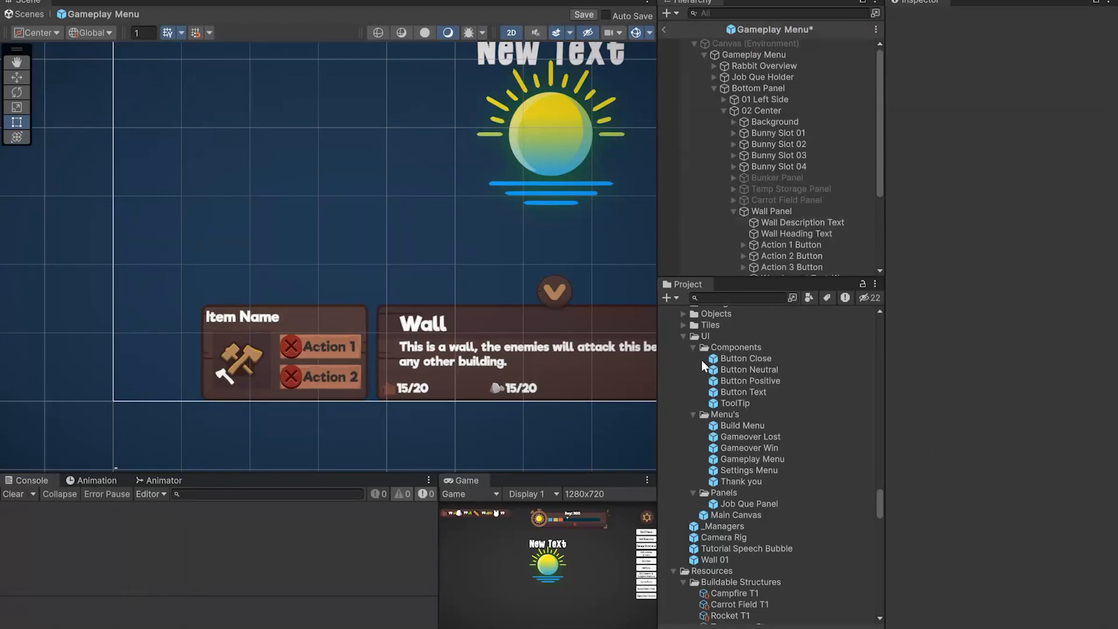
Step: Collapse the Bottom Panel hierarchy and add a UI Image under the Gameplay Menu
click(715, 89)
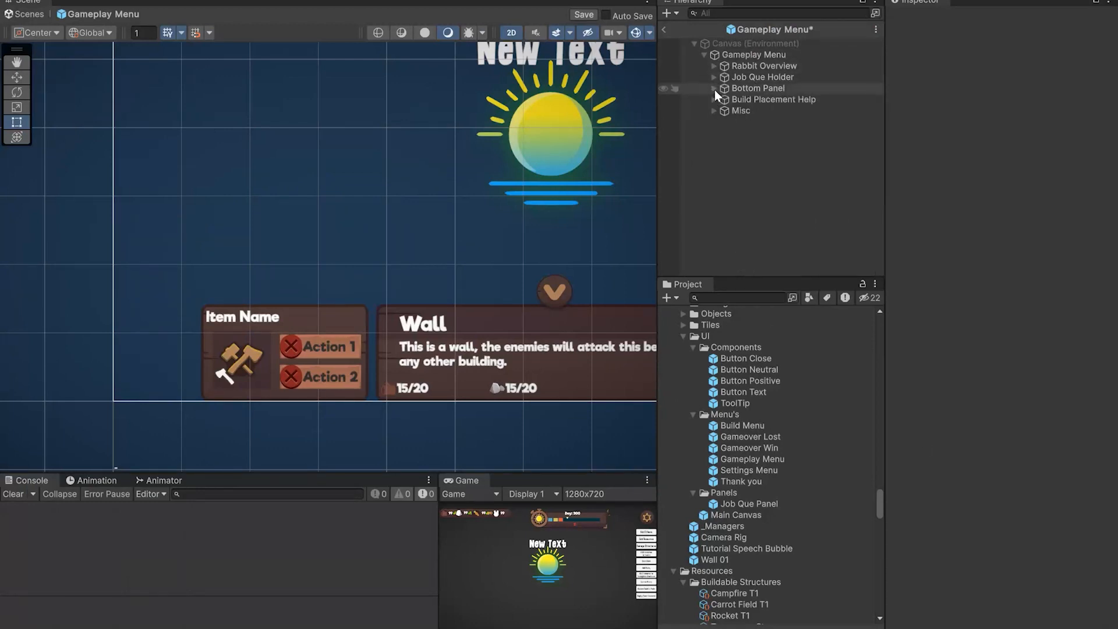
click(753, 45)
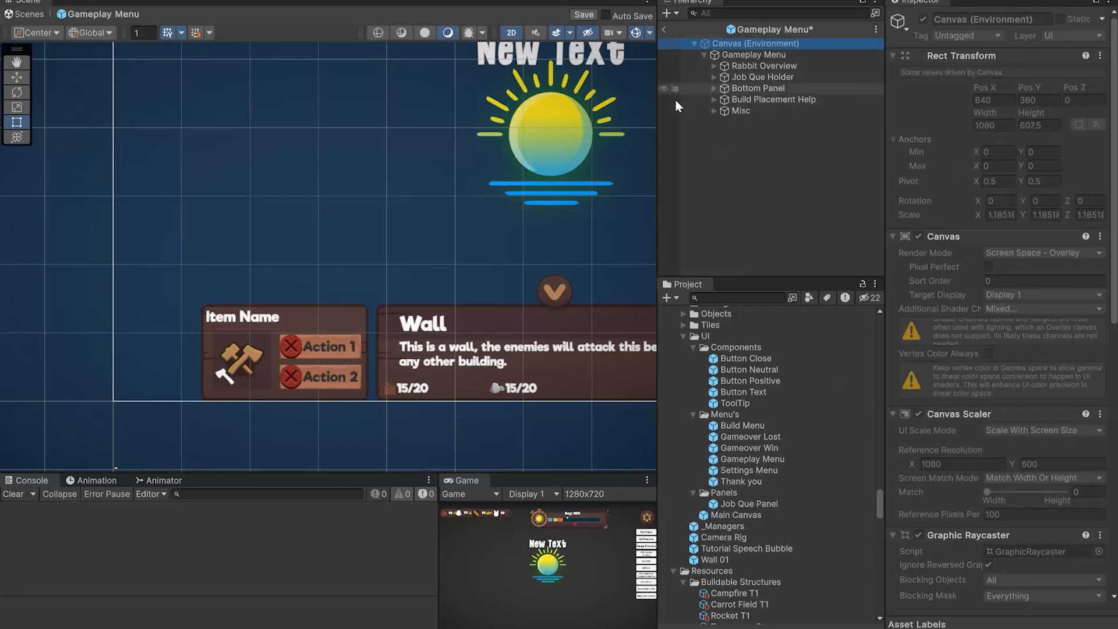
click(735, 56)
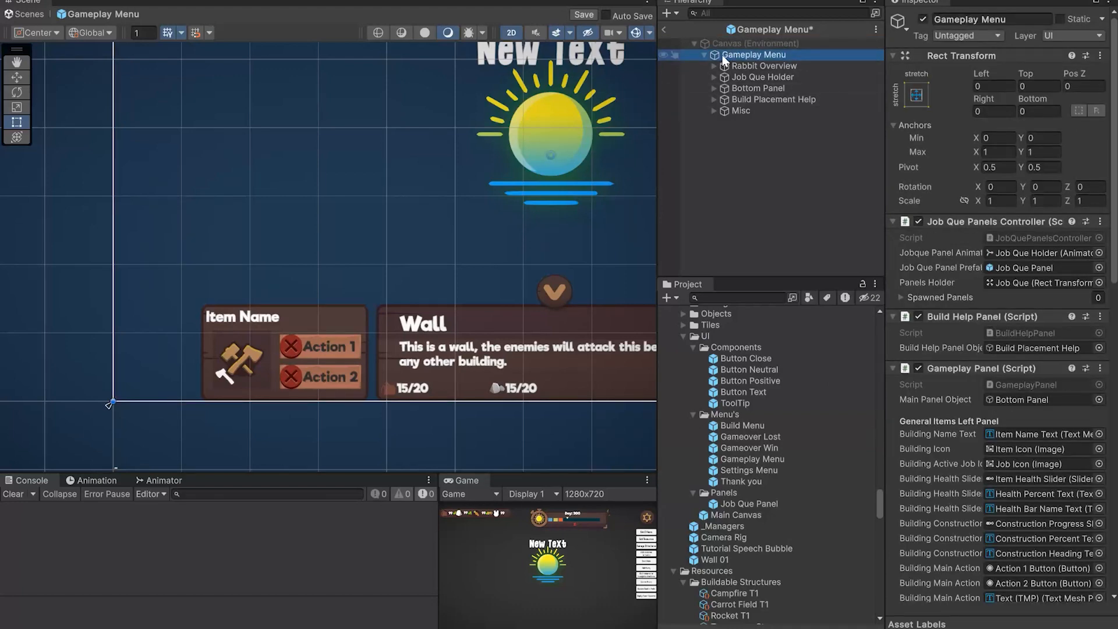
click(731, 45)
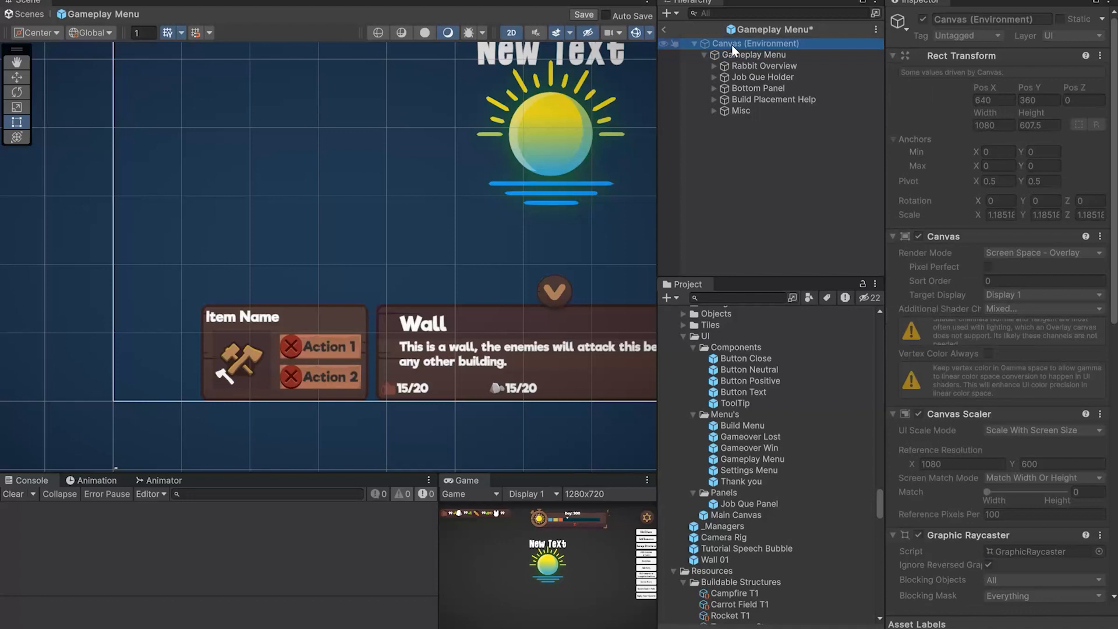
right_click(732, 44)
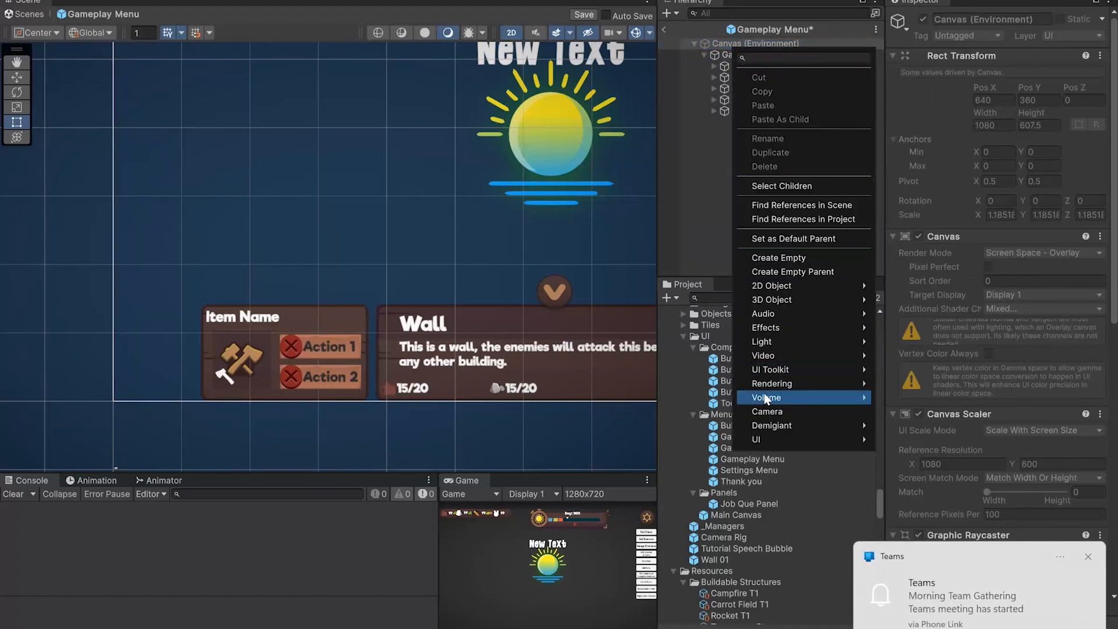
mouse_move(766, 399)
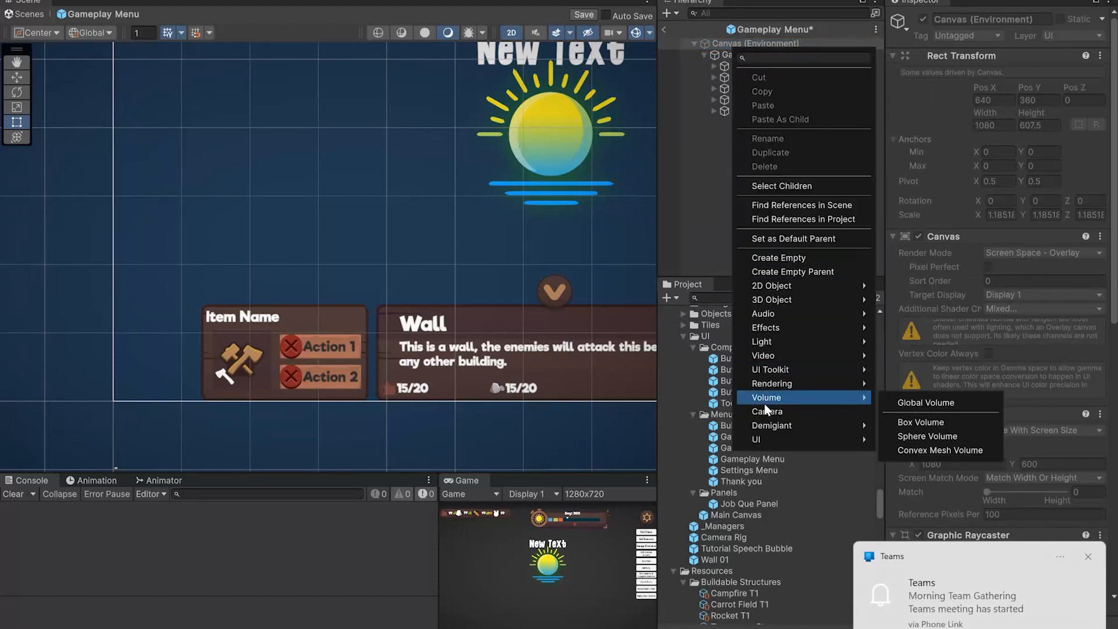
mouse_move(777, 437)
click(917, 240)
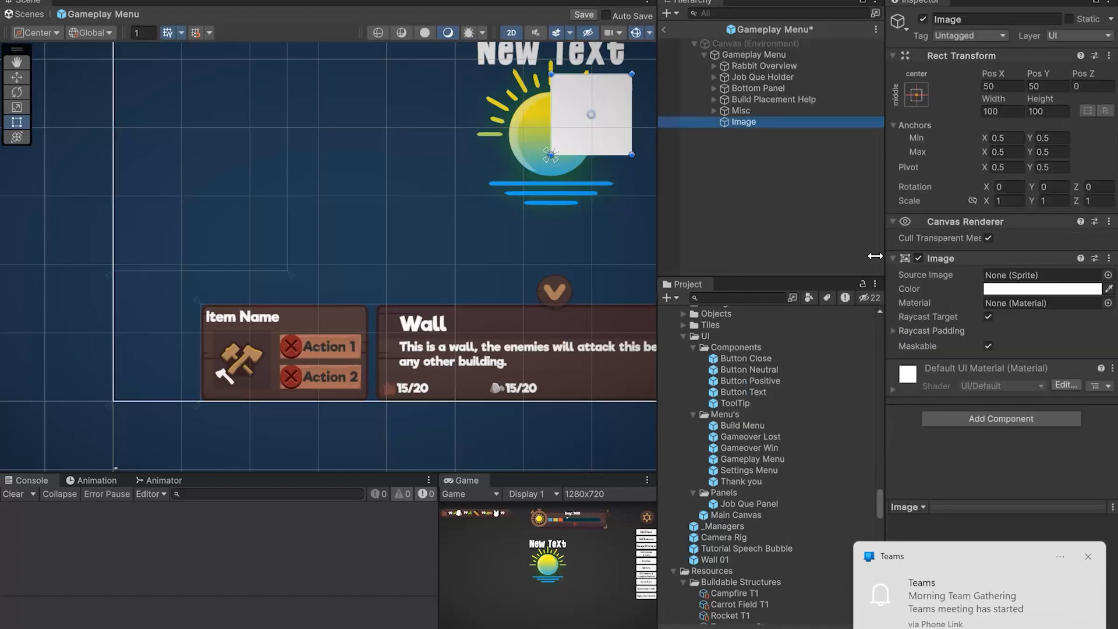
Step: Rename the new image Menu BG and resize it into a full-height strip along the canvas's left edge, about 306.5 wide and 607.5 high
middle_drag(499, 205, 436, 294)
scroll(436, 293, down, 3)
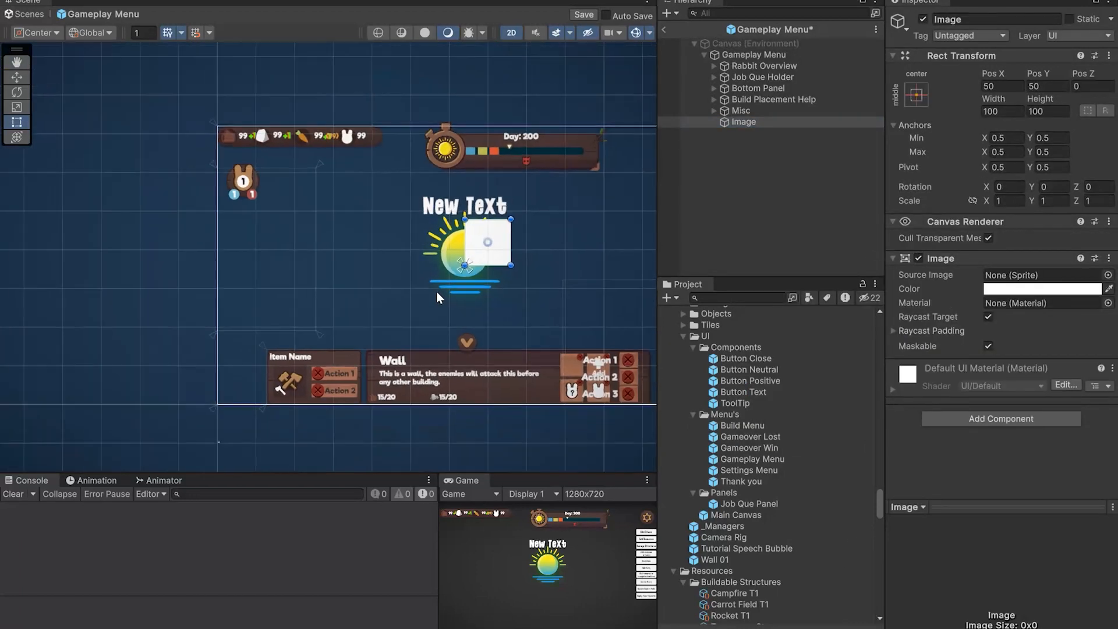
click(749, 126)
text(Menu BG)
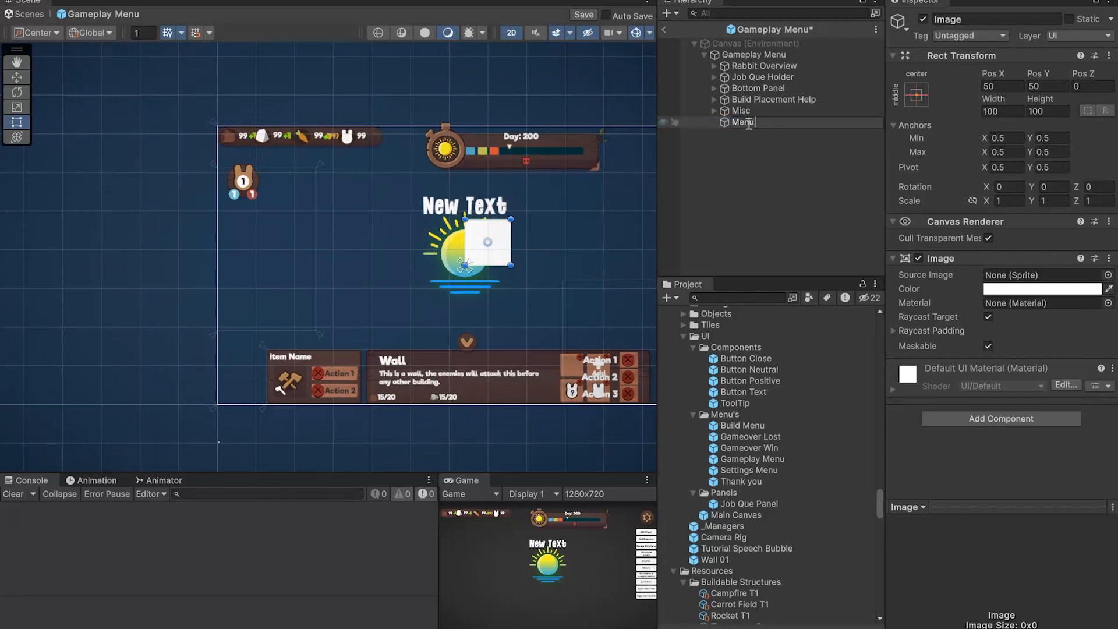
key(Return)
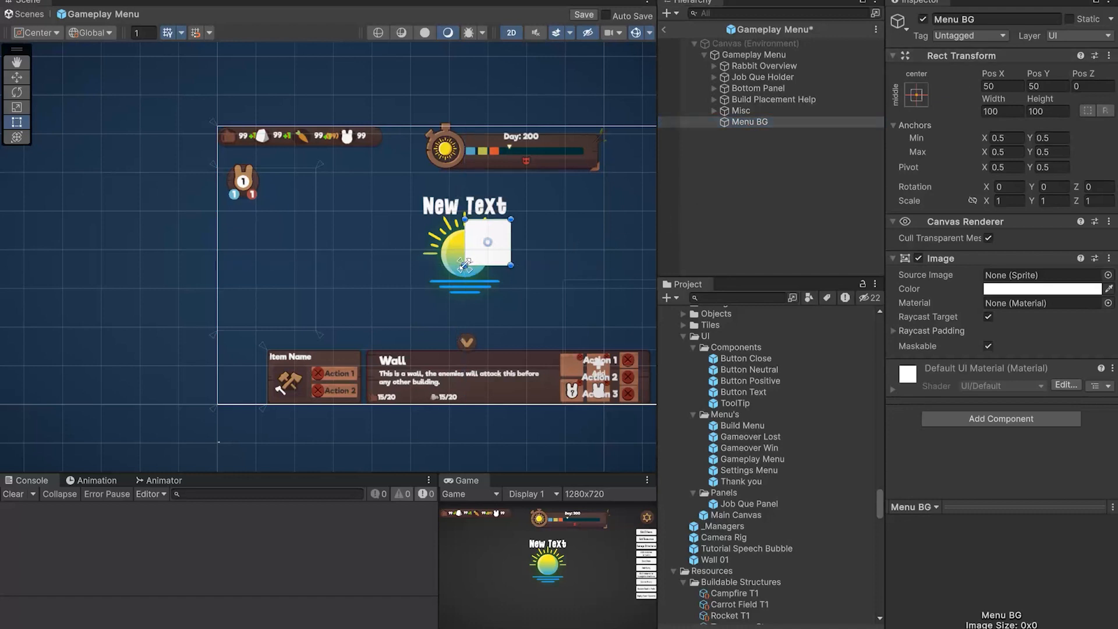
drag(466, 267, 215, 402)
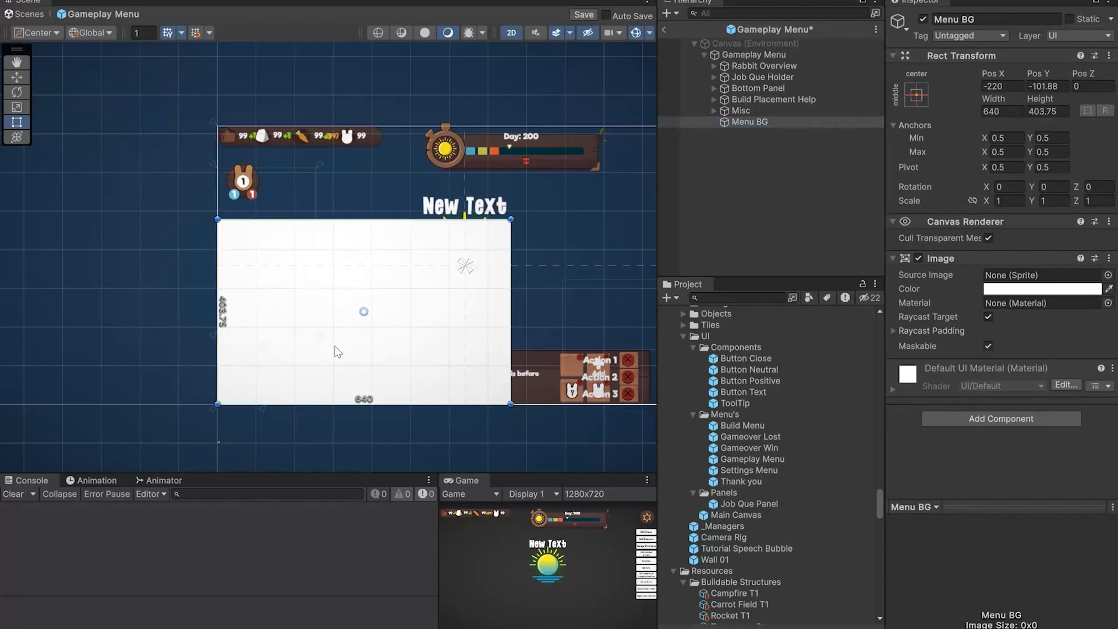
drag(511, 220, 358, 125)
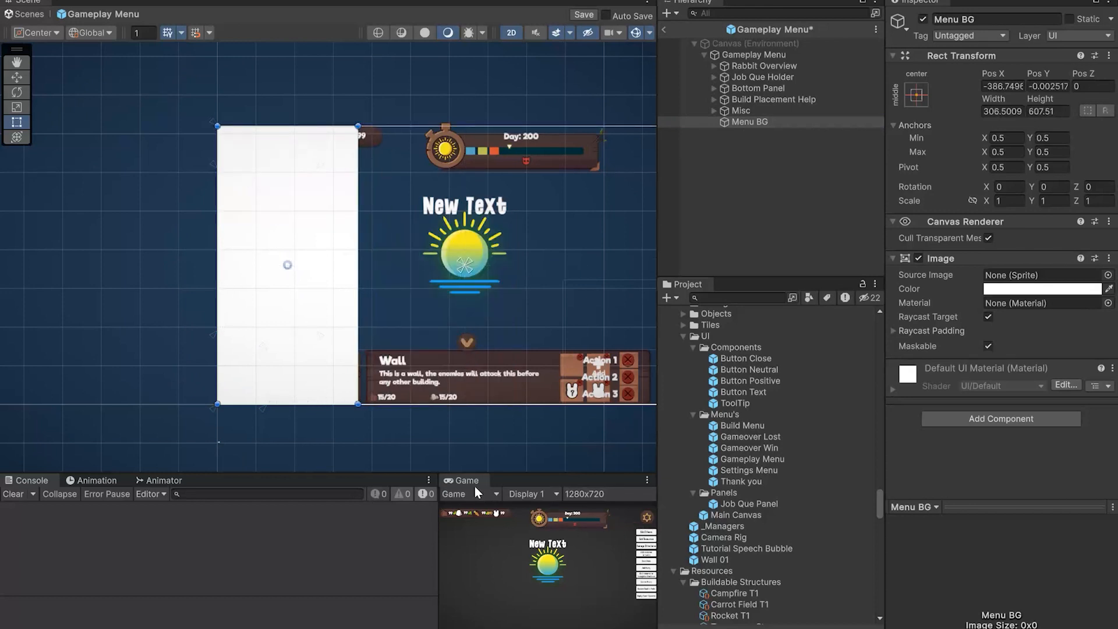
Step: Switch the Game view to 4:3 - Old School and stretch Menu BG to the canvas's full height, about 810
click(596, 495)
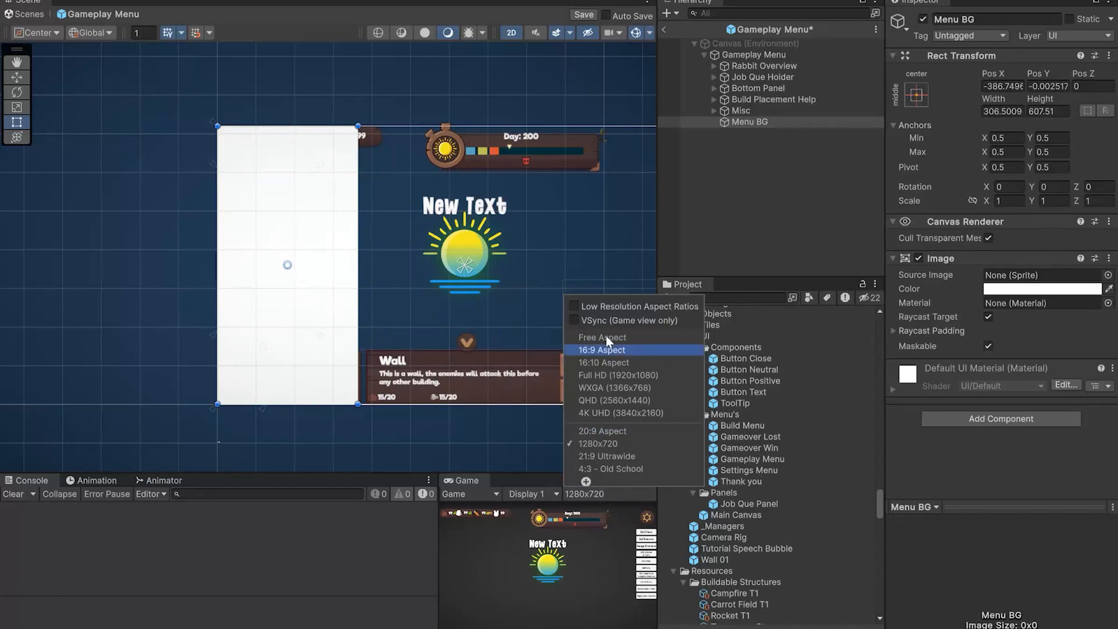
click(607, 469)
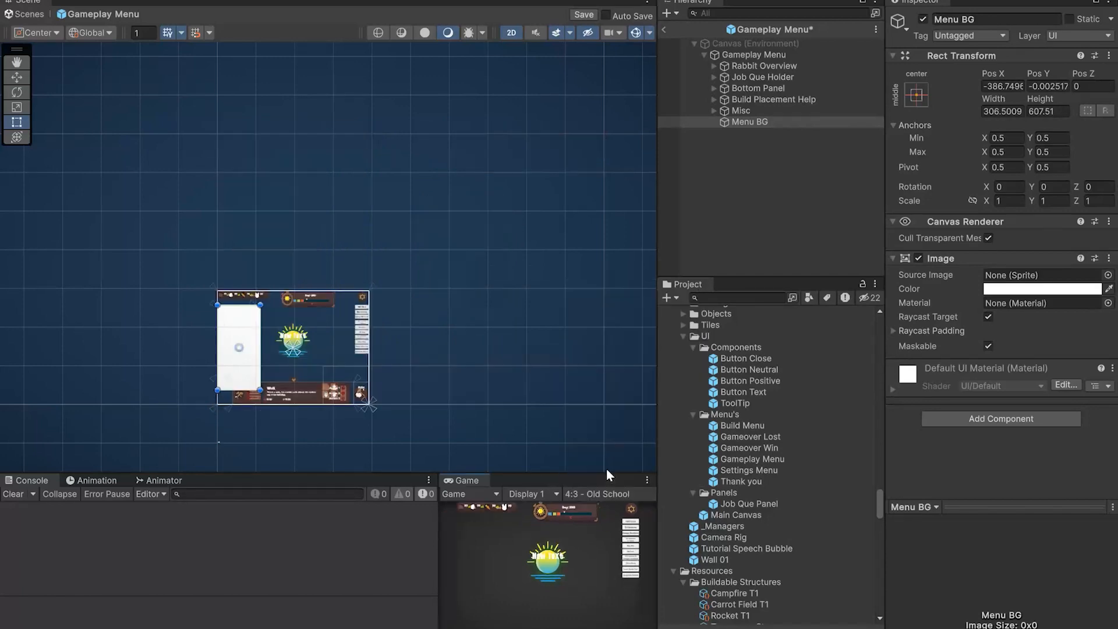
scroll(230, 355, up, 4)
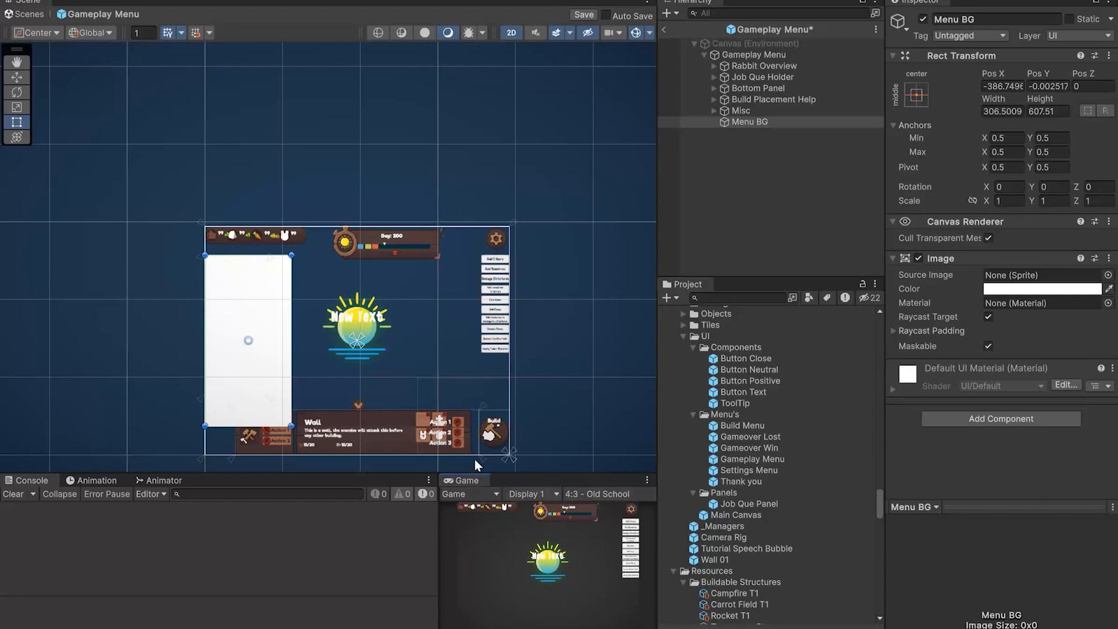
drag(242, 255, 243, 227)
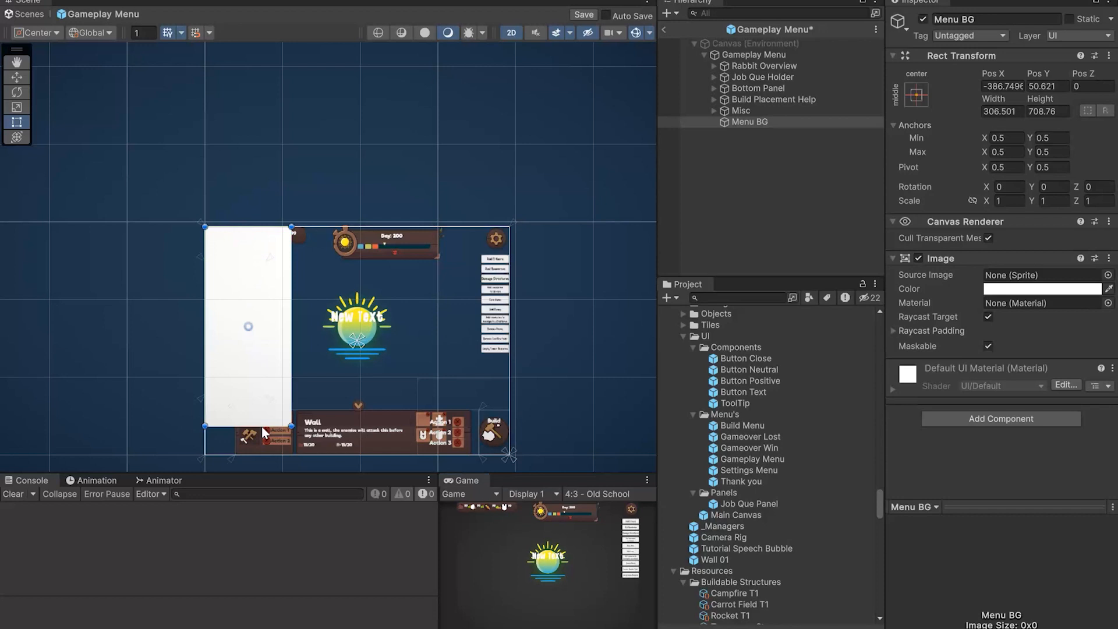
drag(260, 427, 264, 454)
Step: Preview Menu BG's scaling at 20:9 Aspect, and return the Game view to 4:3 - Old School
click(620, 492)
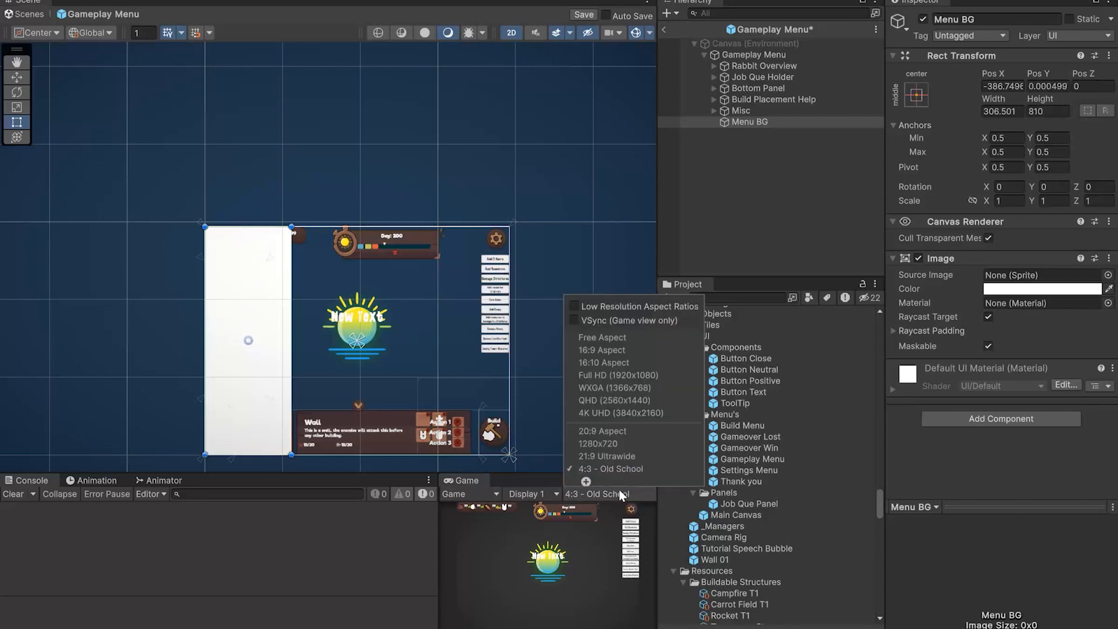
click(598, 433)
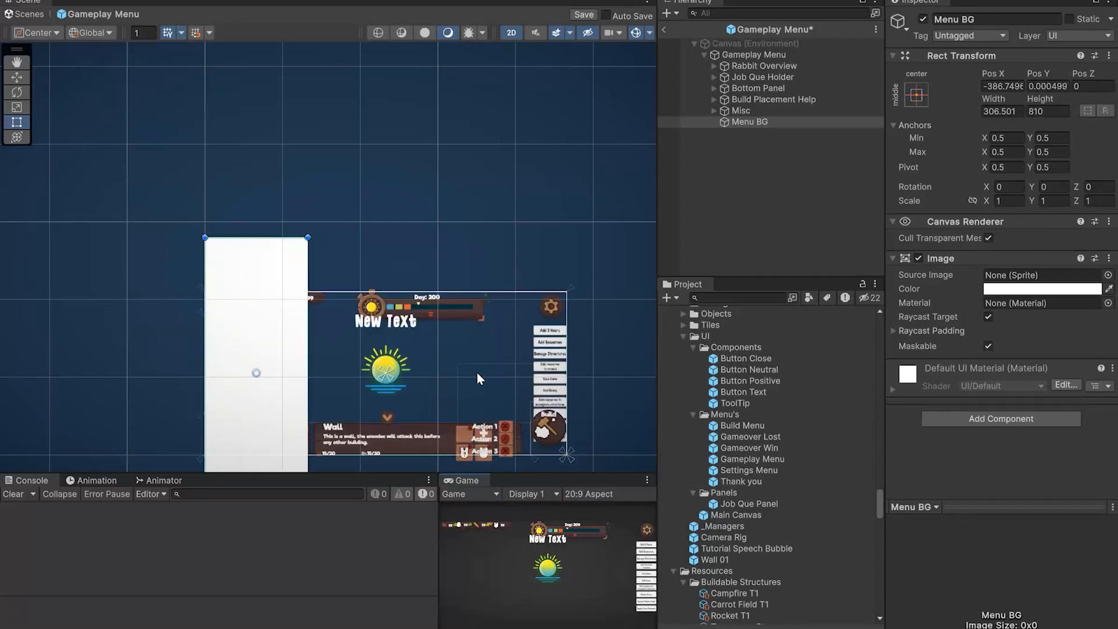
scroll(461, 408, down, 3)
middle_drag(369, 419, 347, 341)
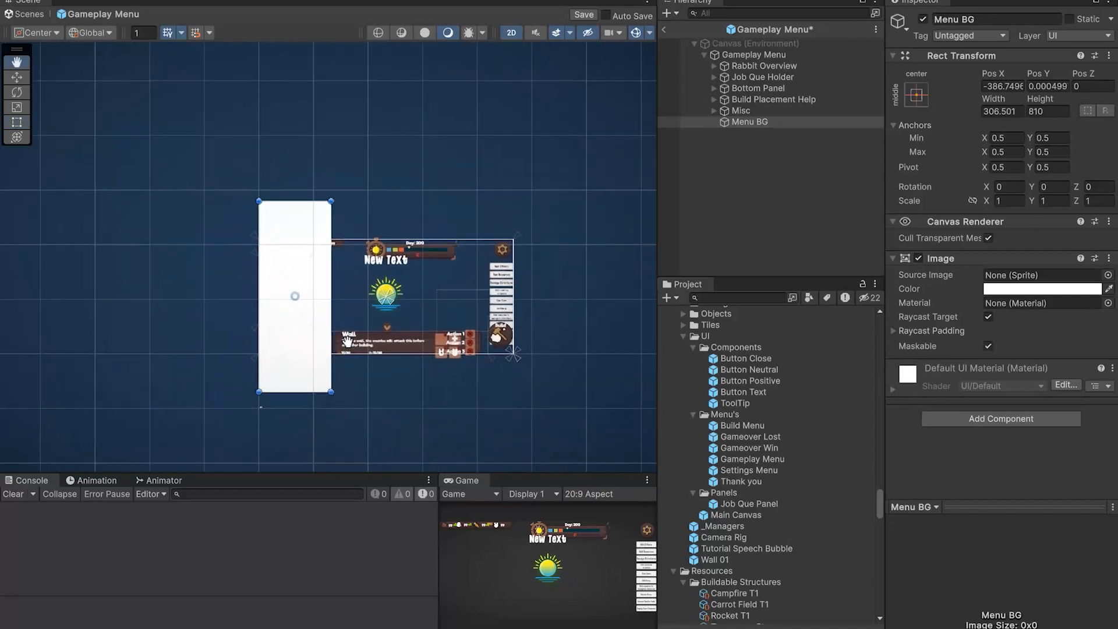
click(594, 493)
click(608, 470)
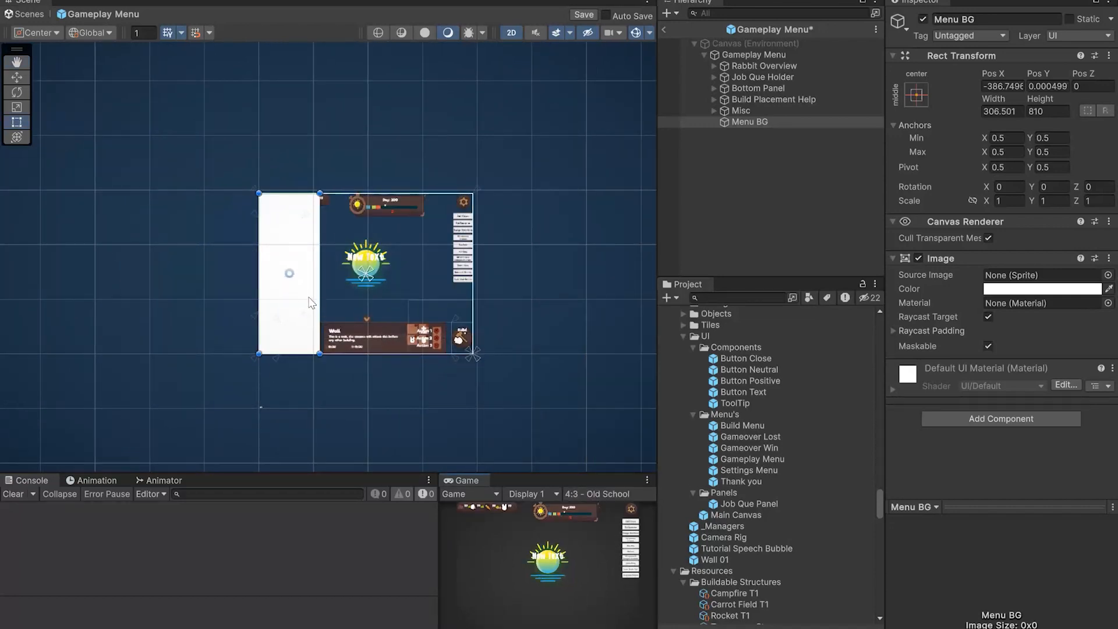
Step: Move Menu BG's anchors to the image's four corners, with Min at 0, 0 and Max at about 0.284, 1
scroll(300, 308, up, 4)
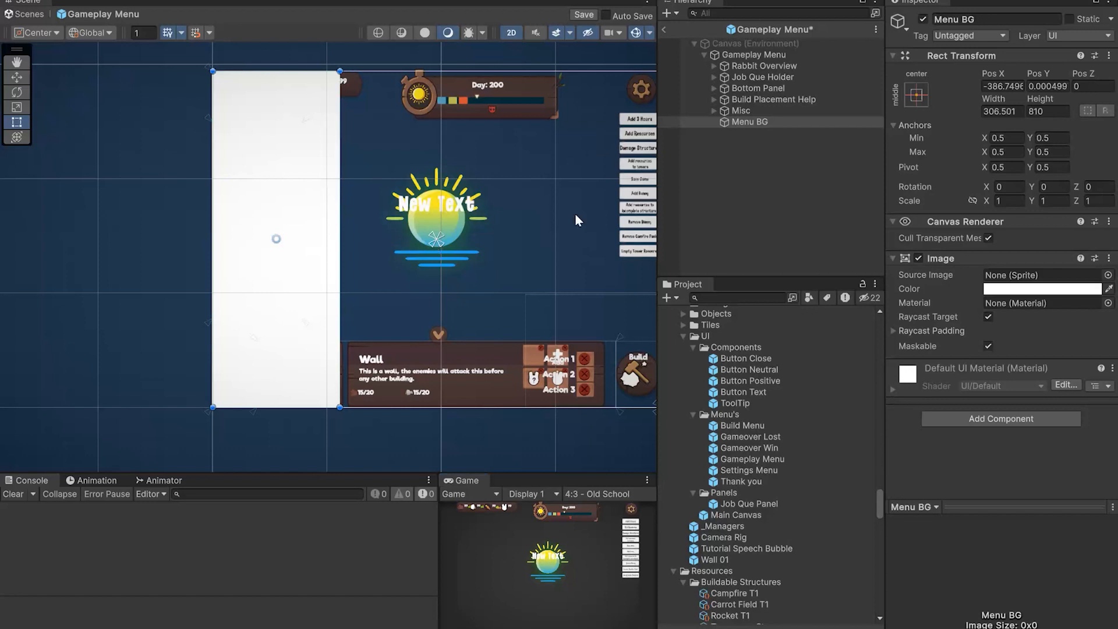
click(918, 95)
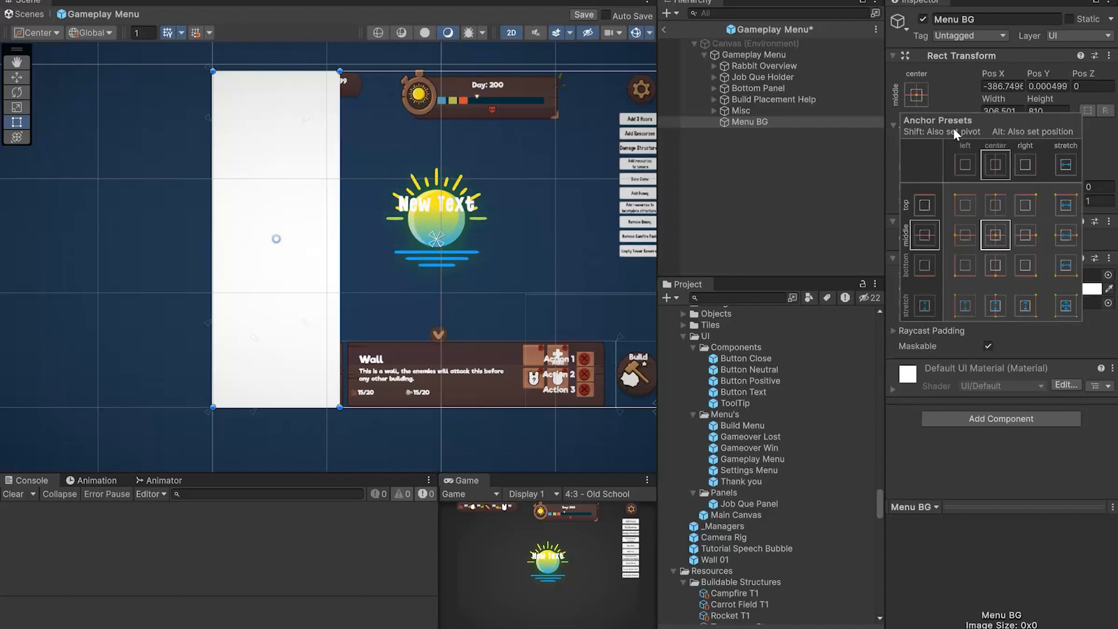
drag(436, 245, 208, 410)
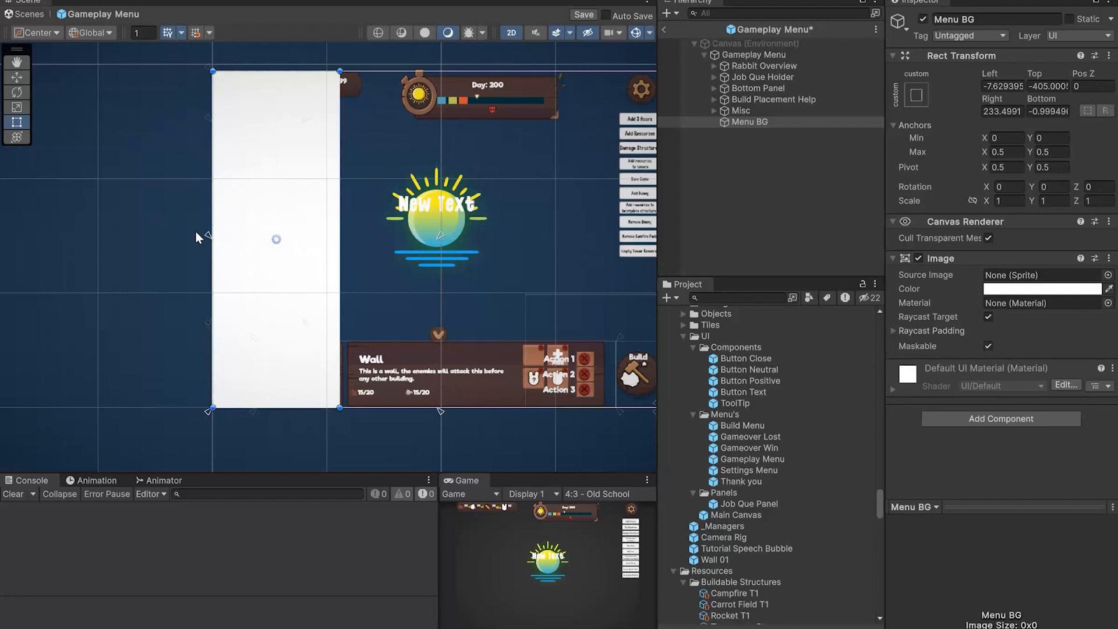
drag(208, 235, 198, 71)
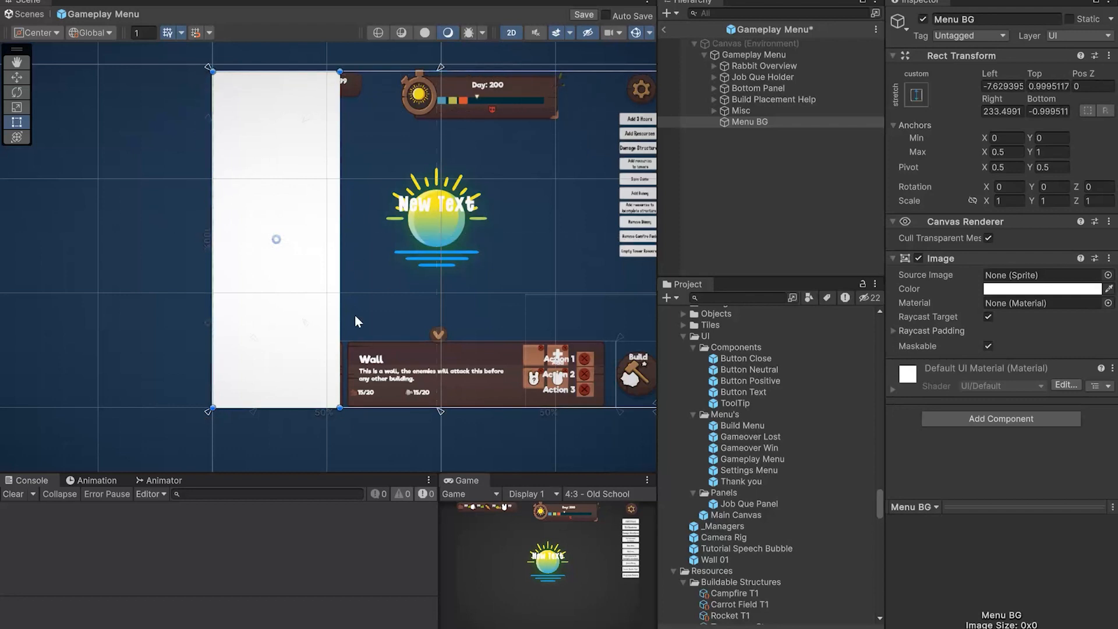
drag(441, 411, 339, 428)
Step: Set Menu BG's Left, Top, Right and Bottom offsets all to 0
click(1006, 85)
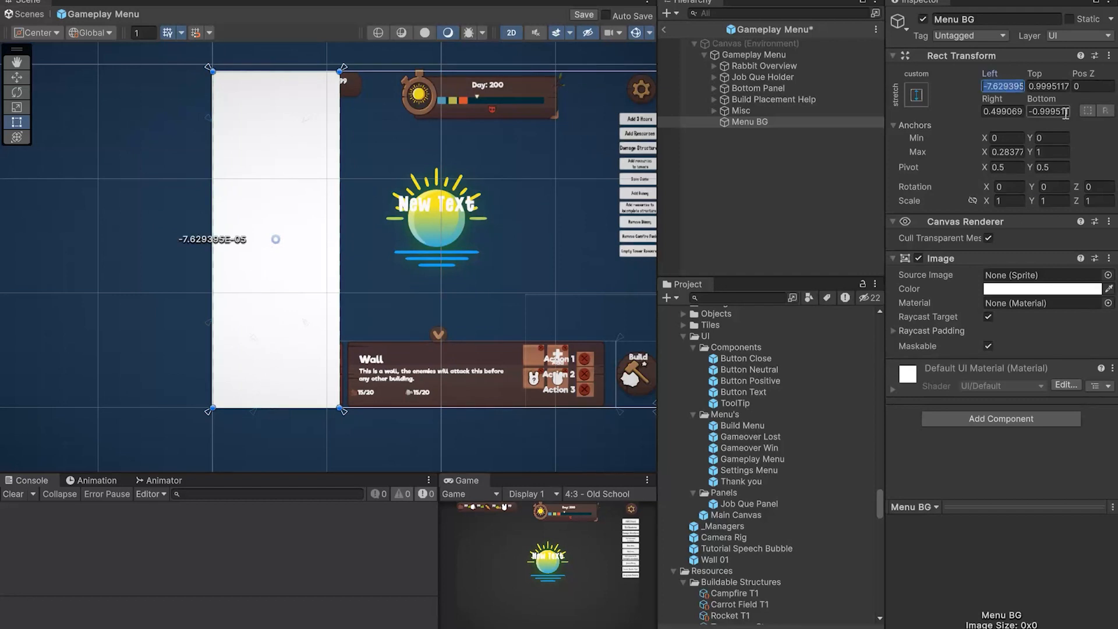
text(0)
key(Tab)
text(0)
key(Tab)
key(Tab)
text(0)
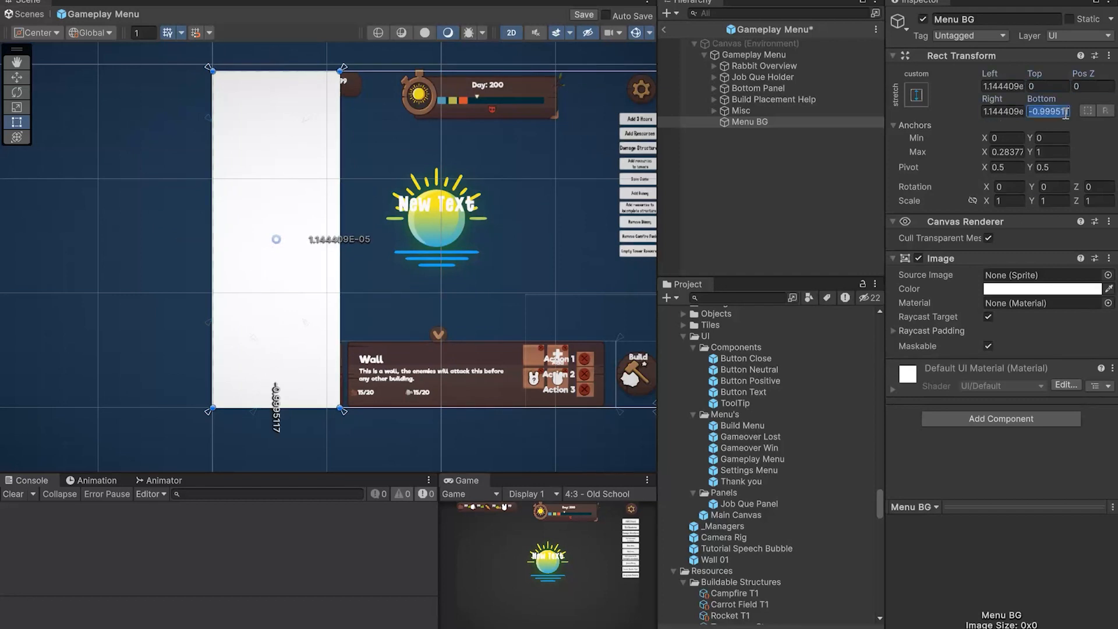
key(Tab)
text(0)
key(shift+Tab)
key(shift+Tab)
key(shift+Tab)
key(shift+Tab)
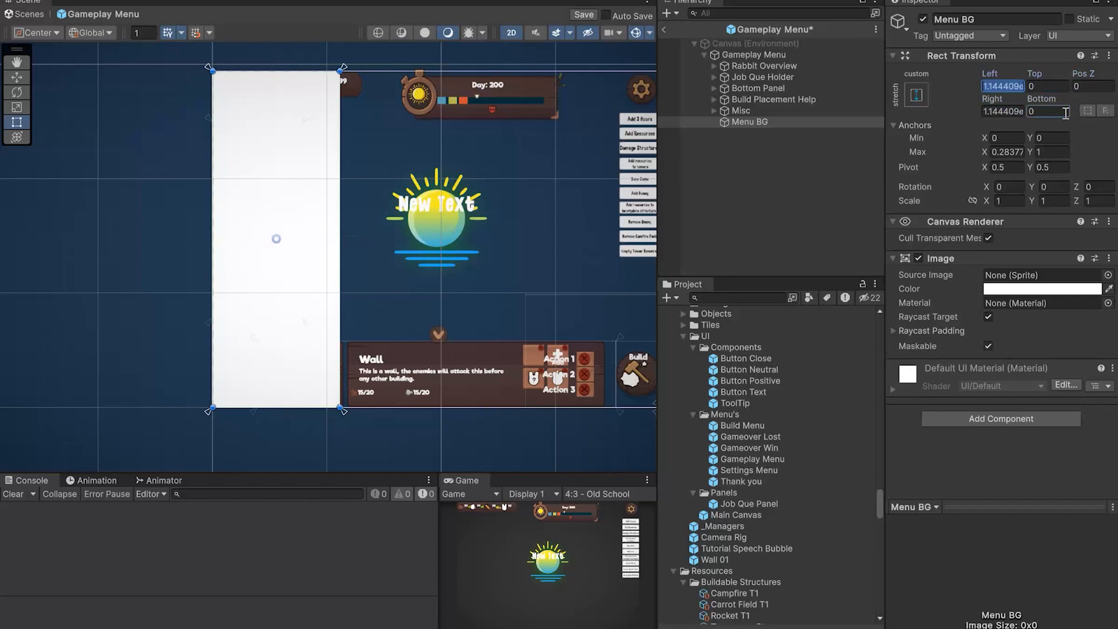
text(0)
key(Tab)
key(Tab)
text(0)
key(Tab)
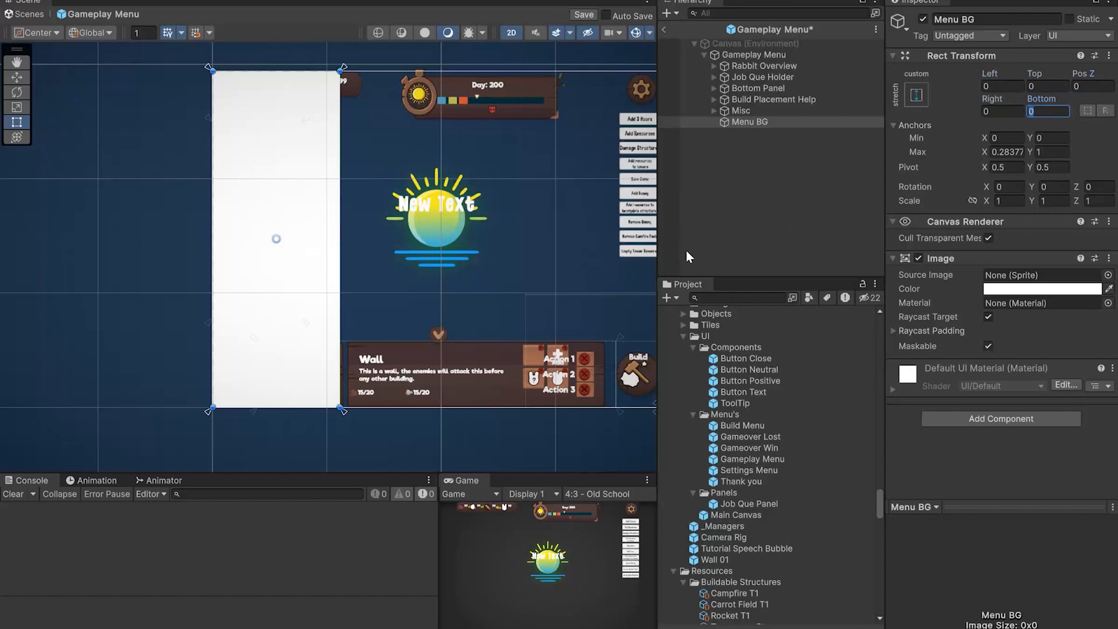
Step: Round Menu BG's anchor Max X to 0.28 and reset its Right offset to 0
click(1011, 150)
key(Delete)
key(Delete)
key(Delete)
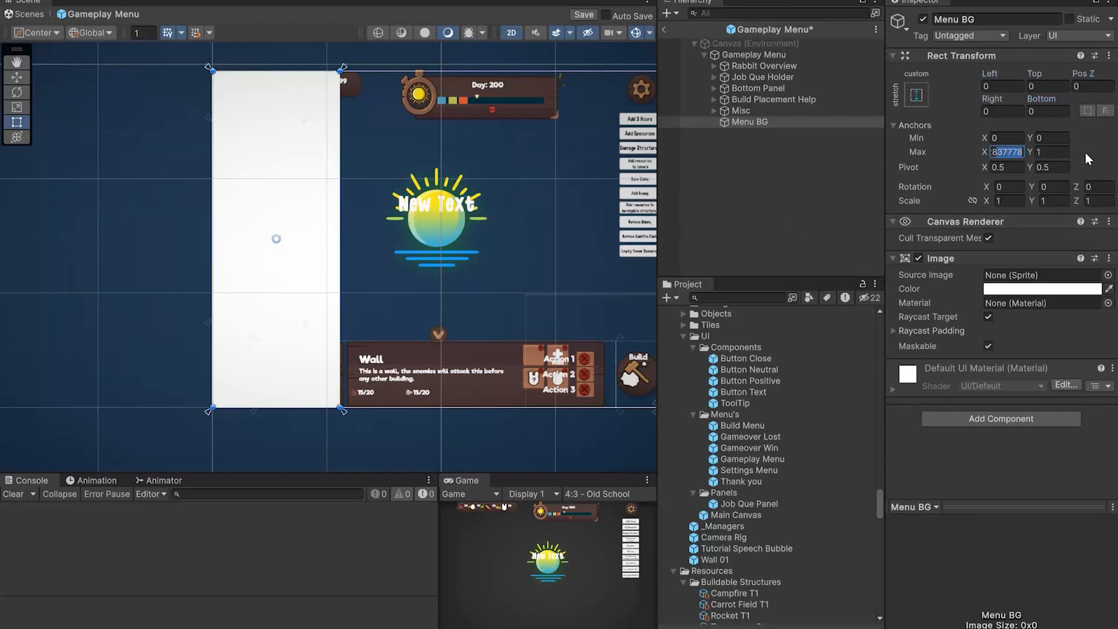
click(1003, 111)
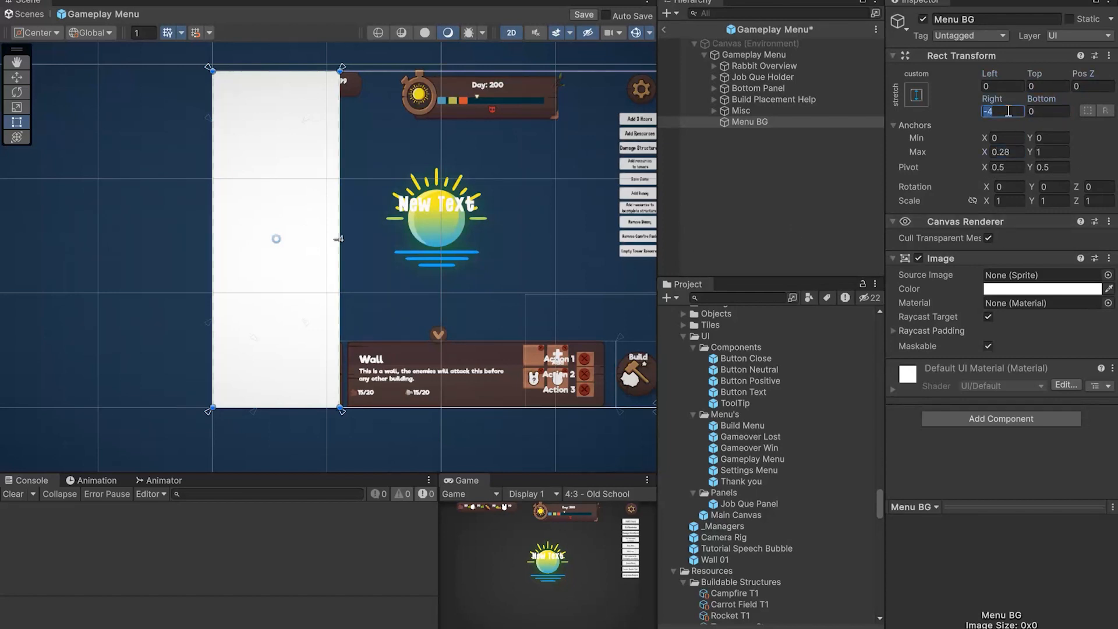
text(0)
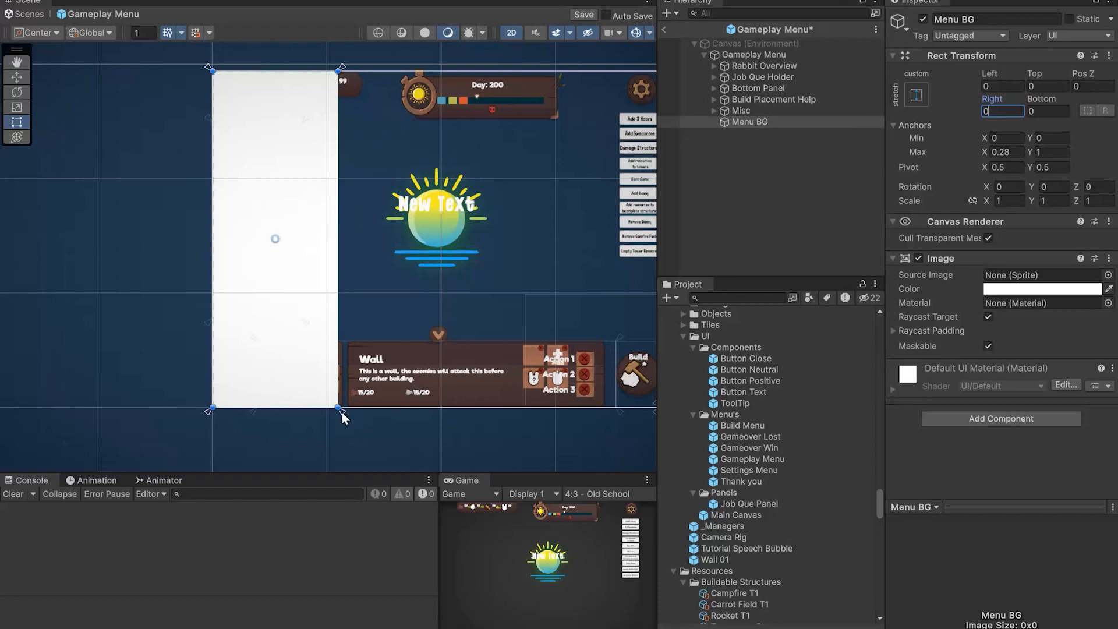
Step: Undo a trial shift of Menu BG's right anchor and switch the Game view to 20:9 Aspect to check the scaling
drag(342, 414, 352, 417)
key(ctrl+z)
click(603, 492)
click(602, 434)
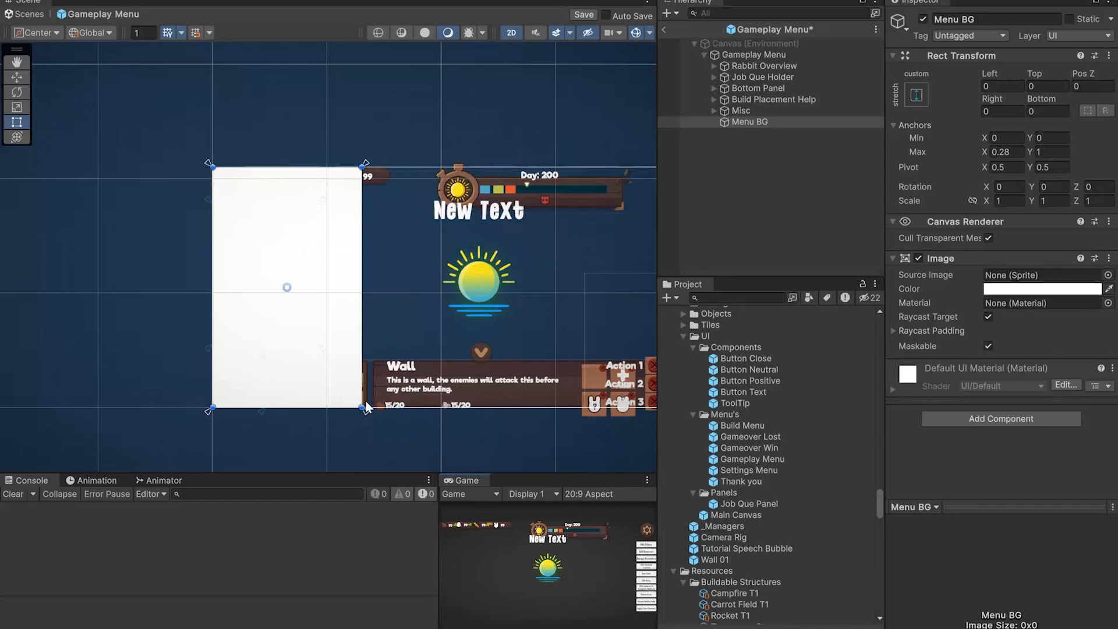
Step: Disable the Image component on Menu BG so it serves only as an invisible container
right_click(759, 121)
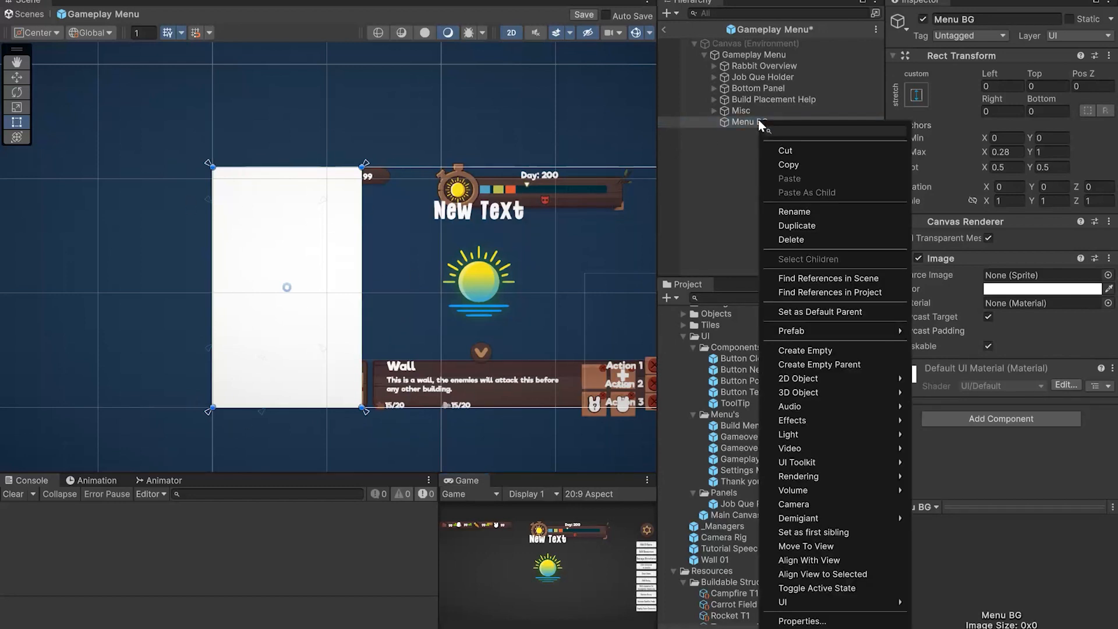
click(746, 121)
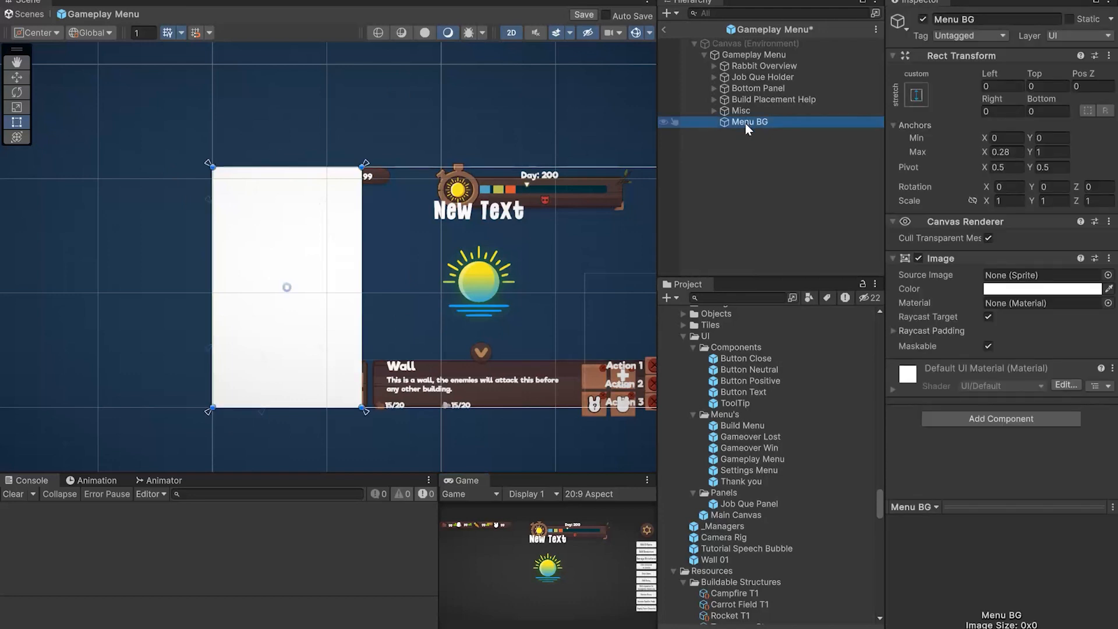
right_click(746, 122)
mouse_move(816, 606)
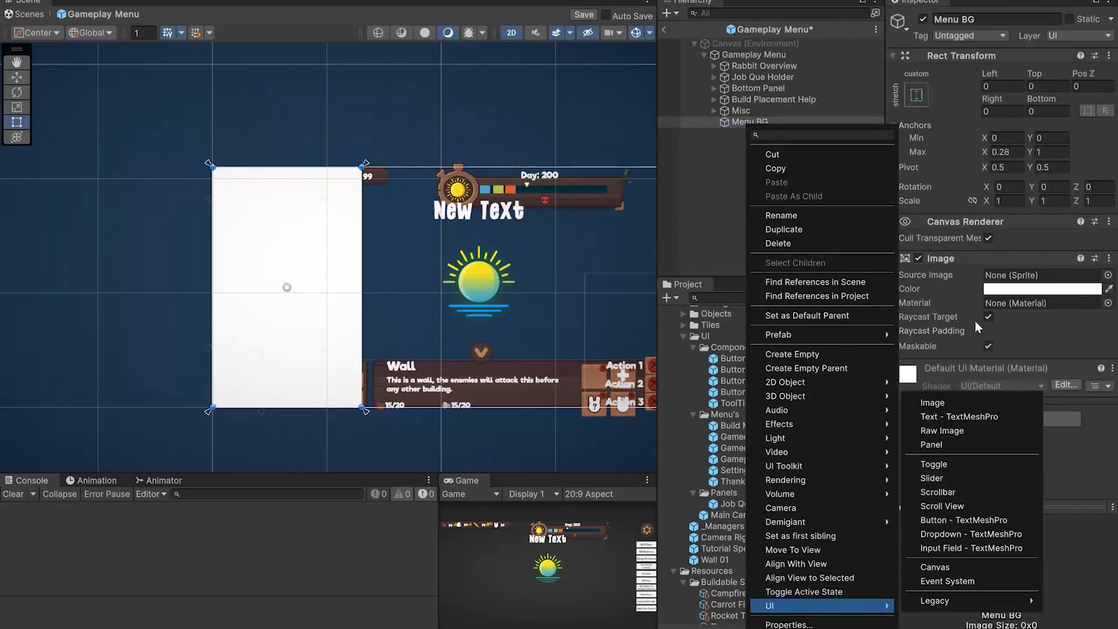
click(919, 258)
click(919, 258)
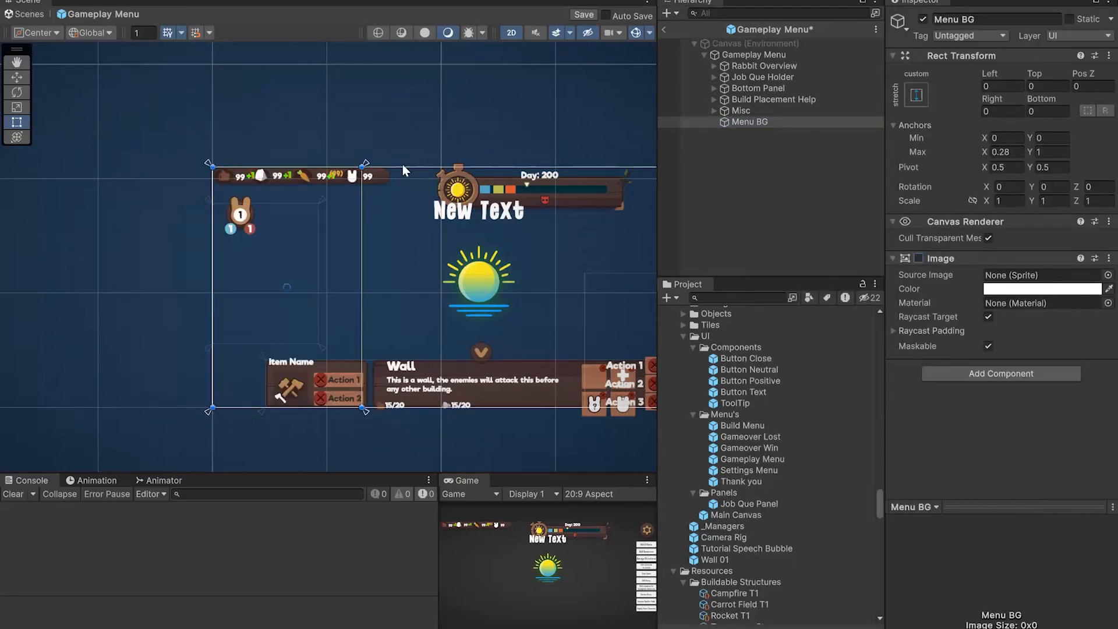
Step: Add a UI Image as a child of Menu BG and assign the frame basic 06 sprite as its source image
right_click(749, 122)
click(749, 122)
right_click(749, 123)
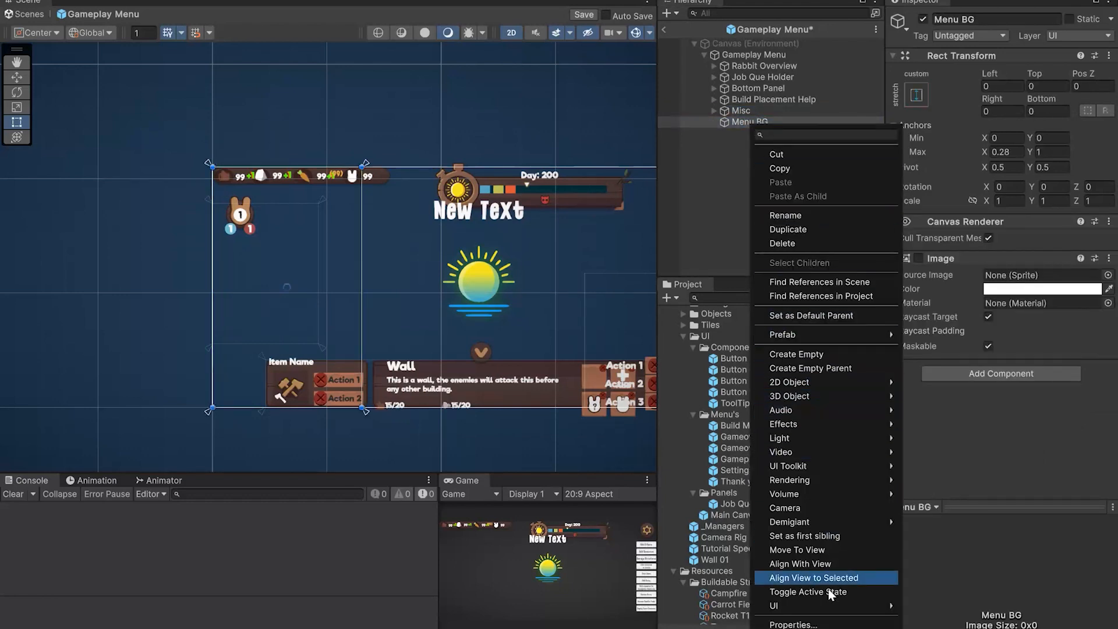
mouse_move(830, 606)
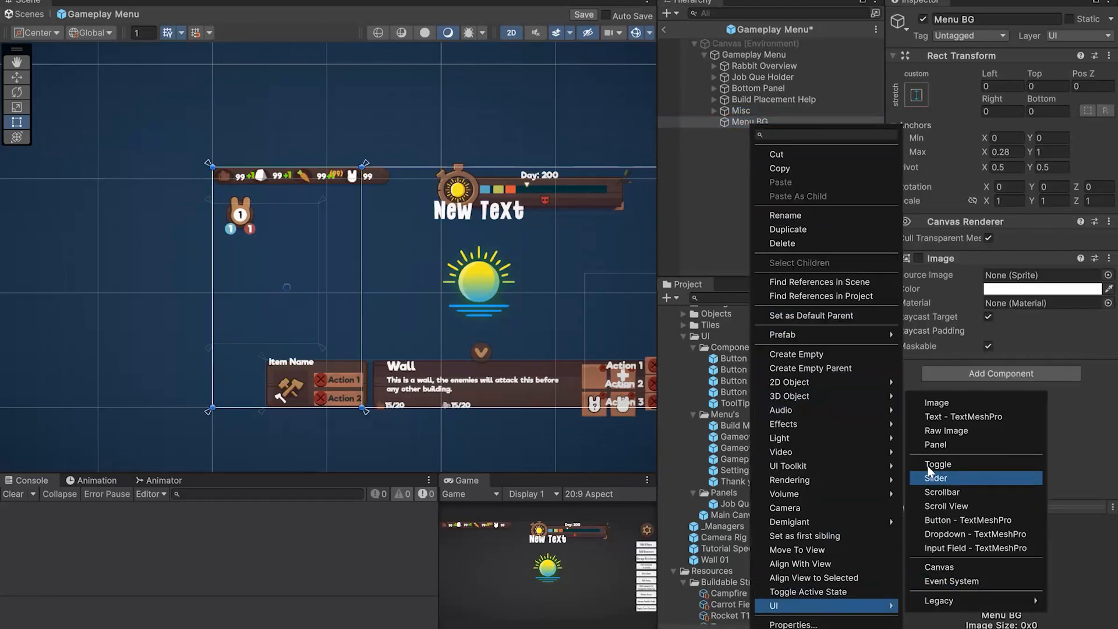
click(949, 402)
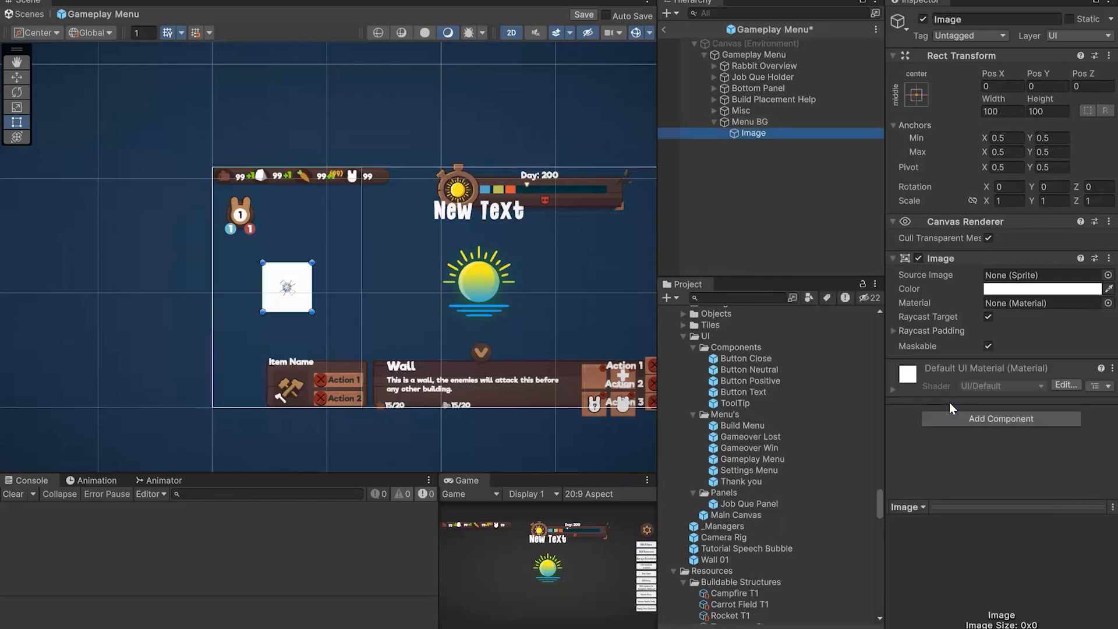
click(1108, 275)
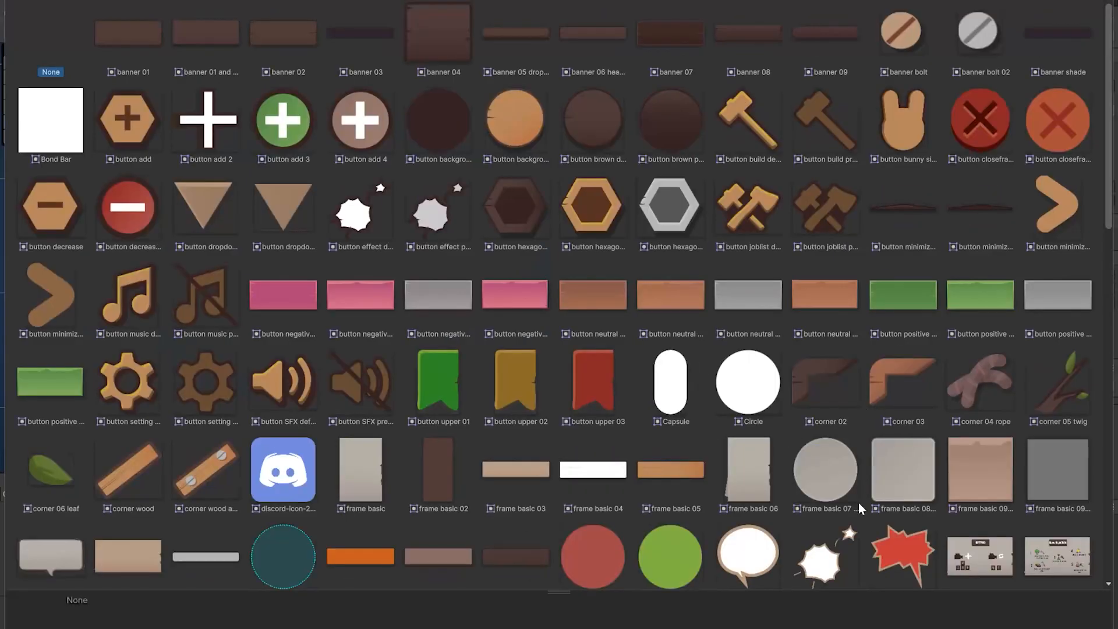
double_click(743, 469)
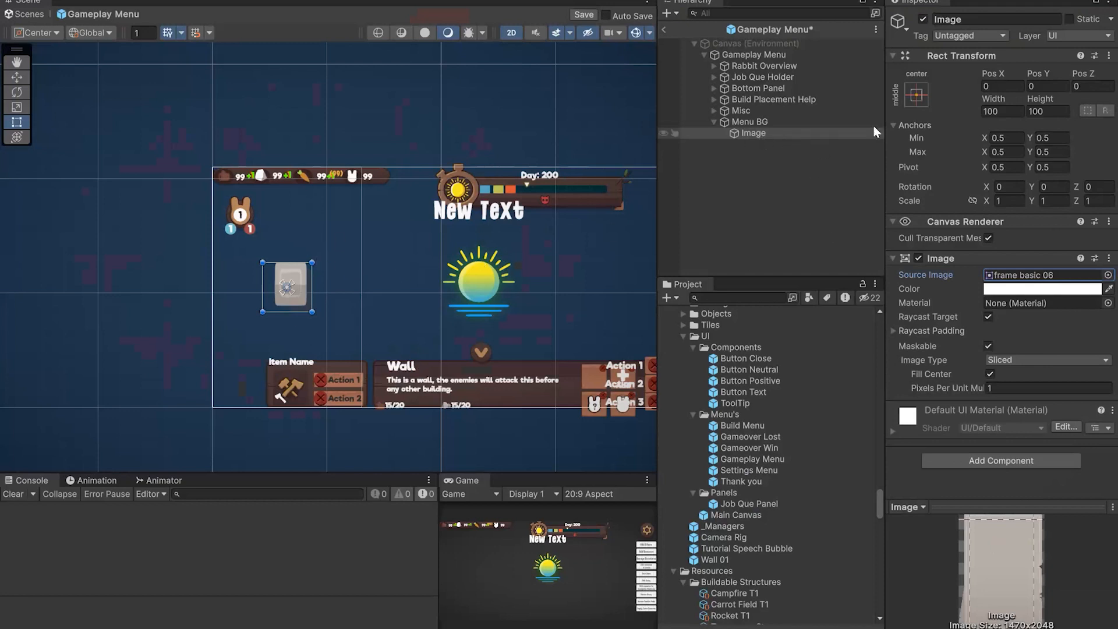
Step: Set the child Image's anchors to stretch both horizontally and vertically across Menu BG
click(917, 96)
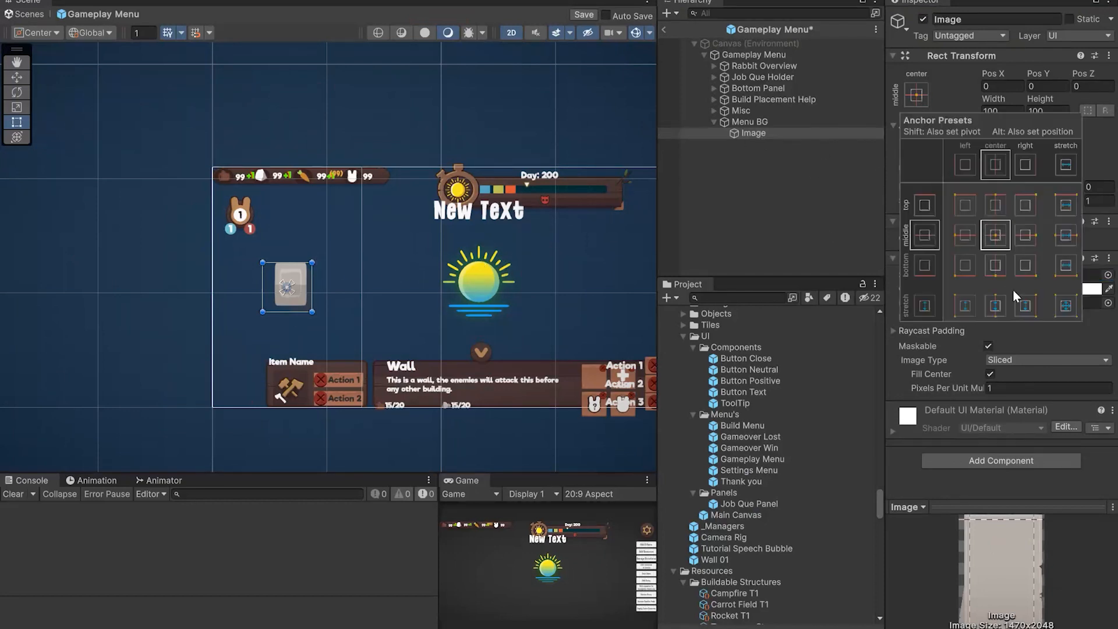
click(1067, 307)
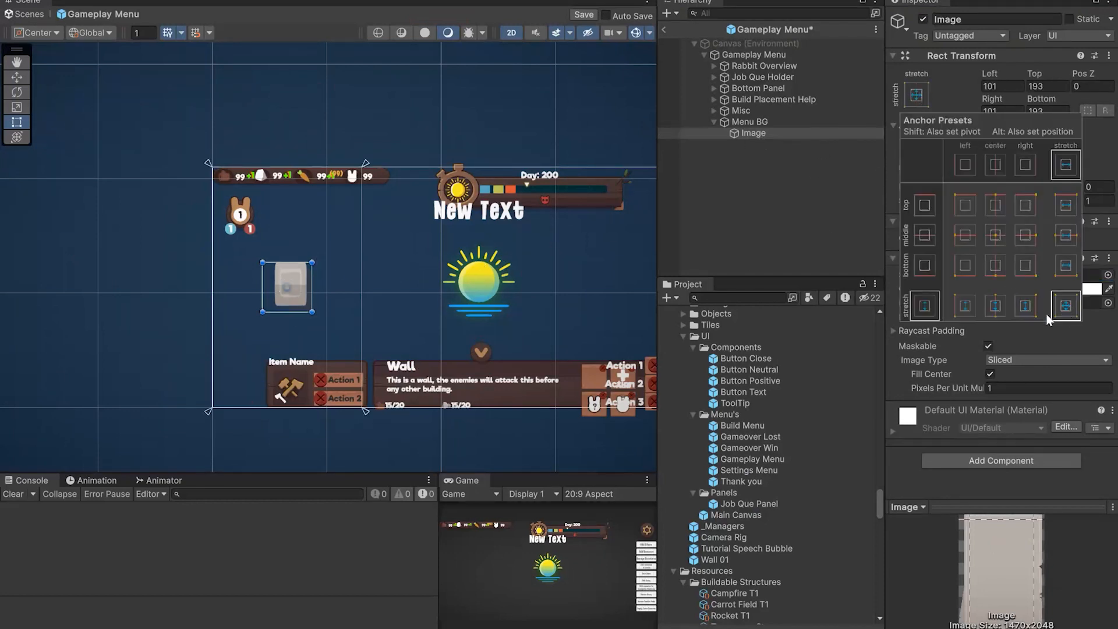
click(732, 121)
click(756, 133)
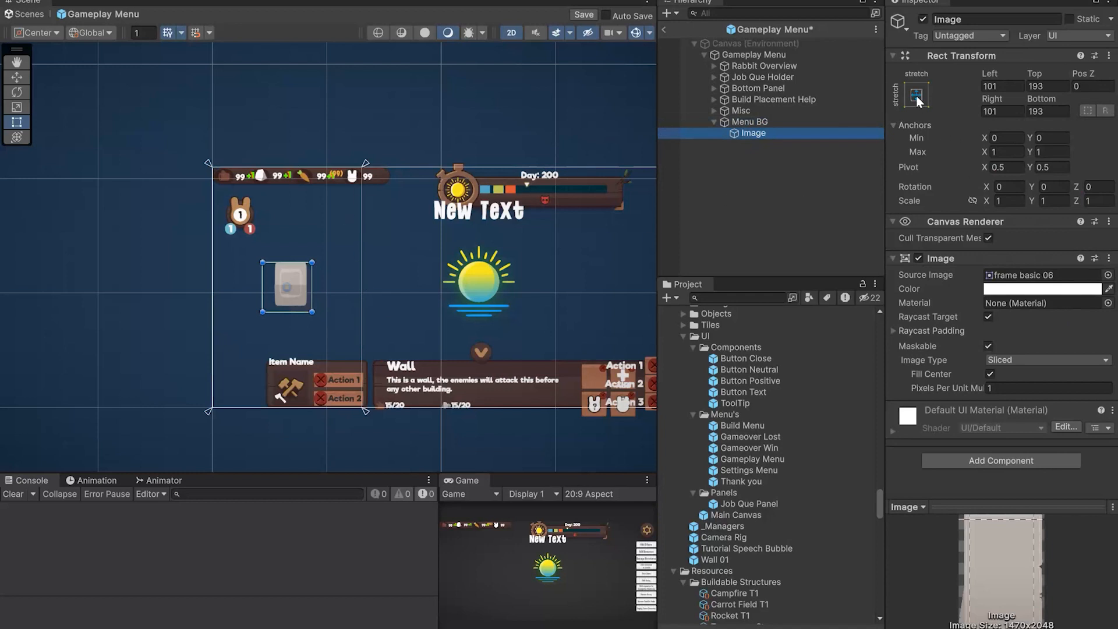
Step: Set the child Image's Left, Top, Right and Bottom offsets to 0 and its Pixels Per Unit Multiplier to 15
click(1012, 86)
text(0)
key(Tab)
text(0)
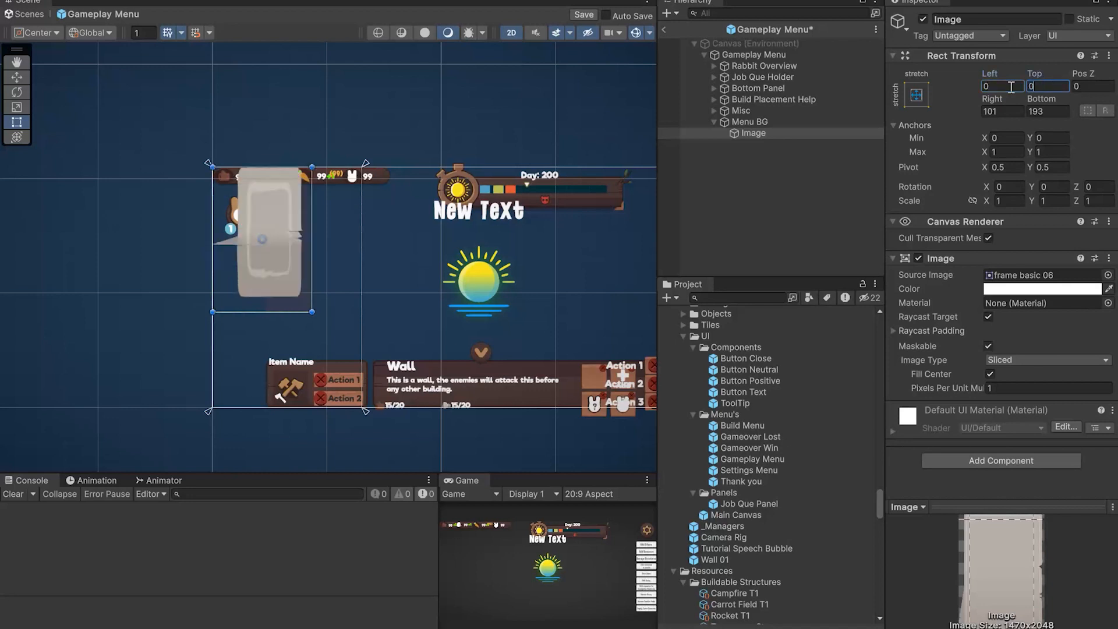
key(Tab)
key(Tab)
text(0)
key(Tab)
text(0)
key(Return)
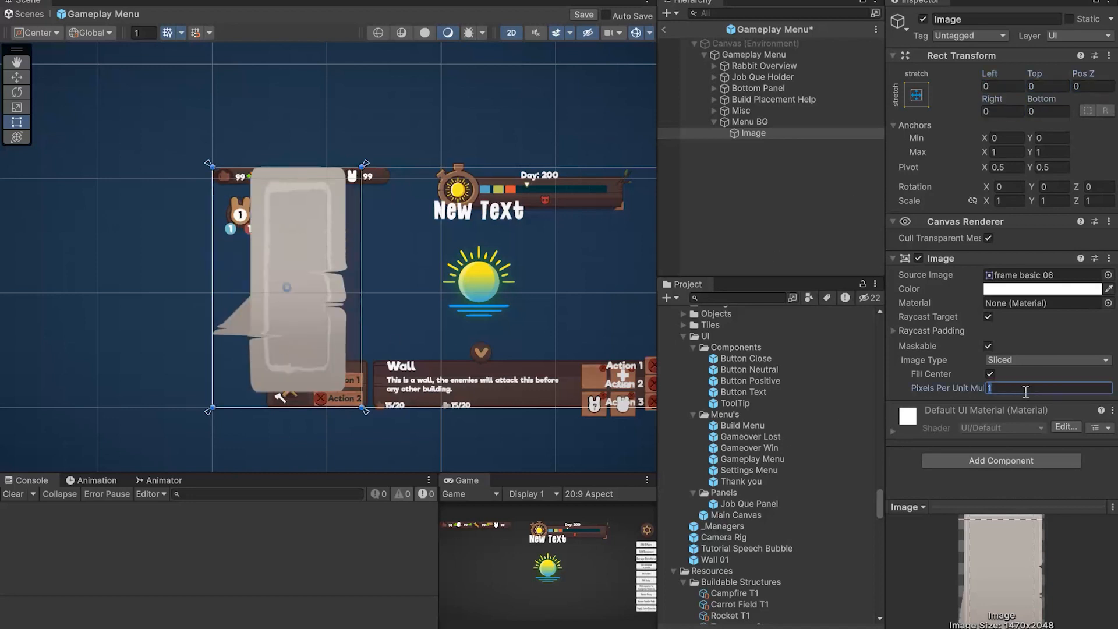
text(15)
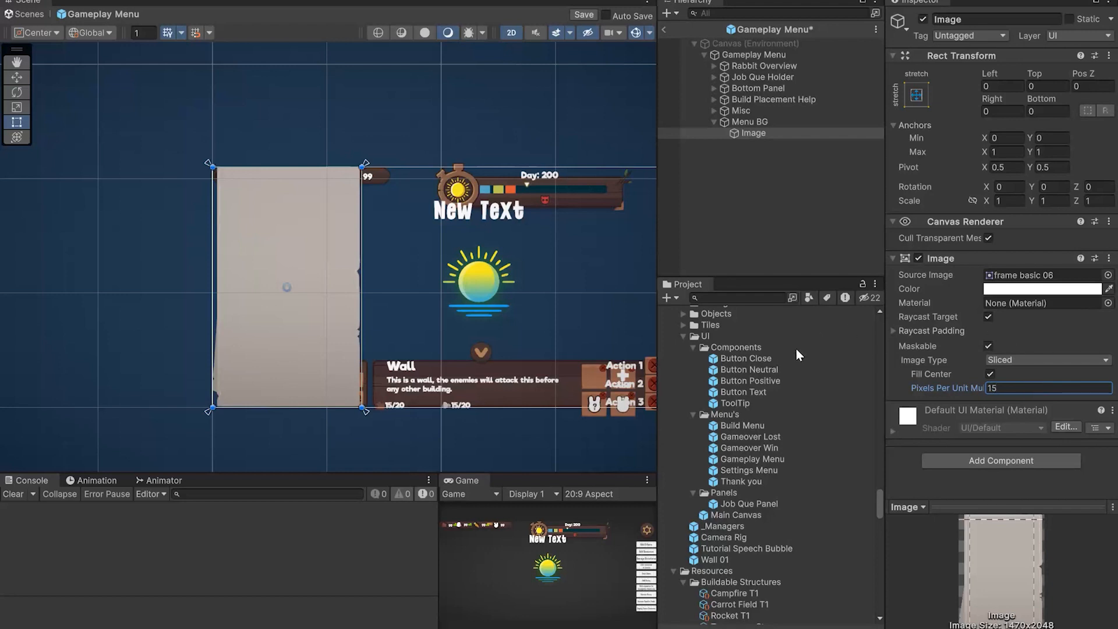
click(182, 312)
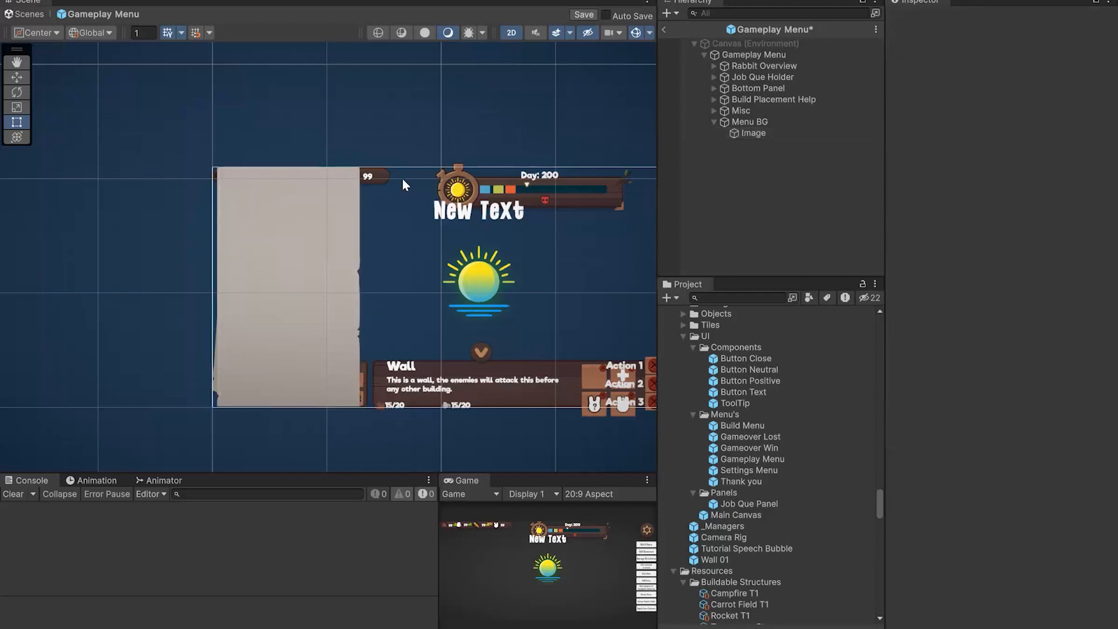
Step: Add a TextMeshPro button as a child of Menu BG and move it down near the parchment's lower edge
click(748, 122)
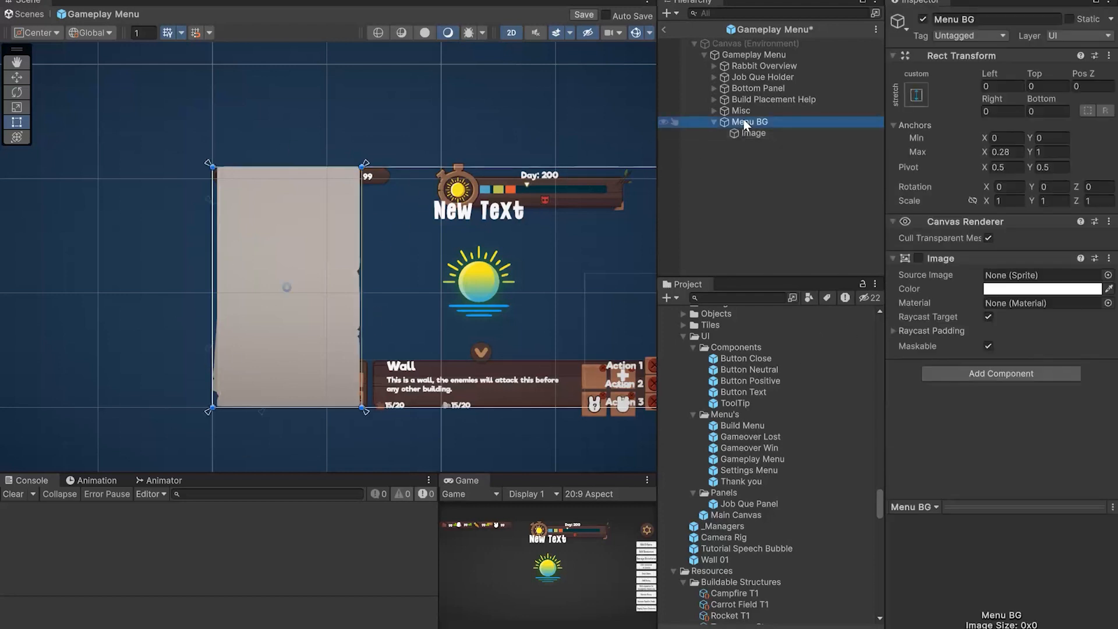
right_click(748, 123)
mouse_move(798, 600)
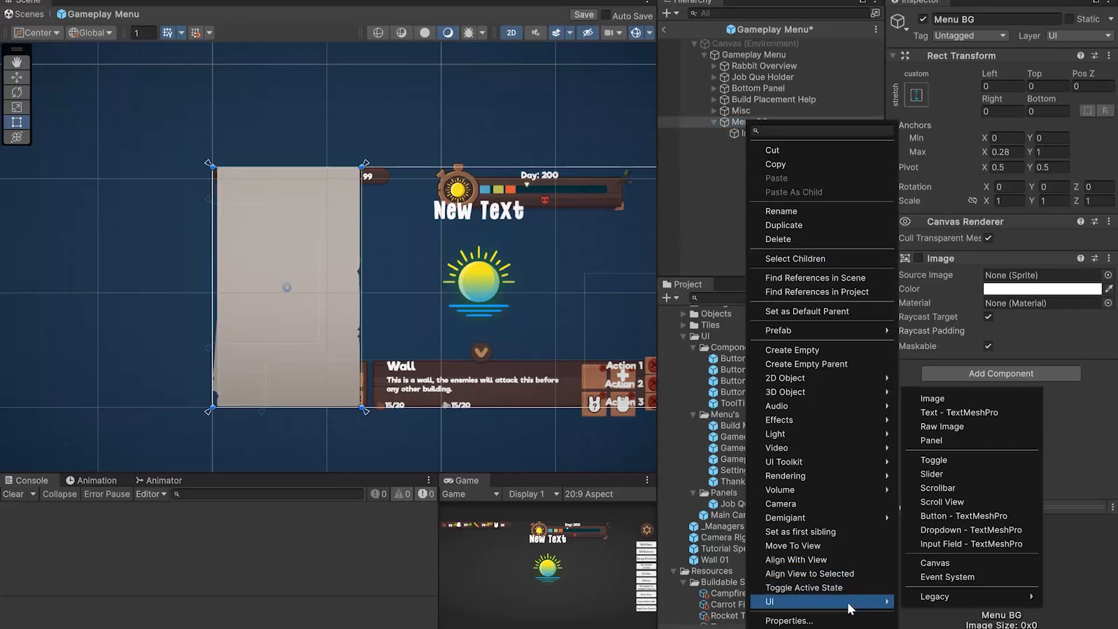
click(978, 518)
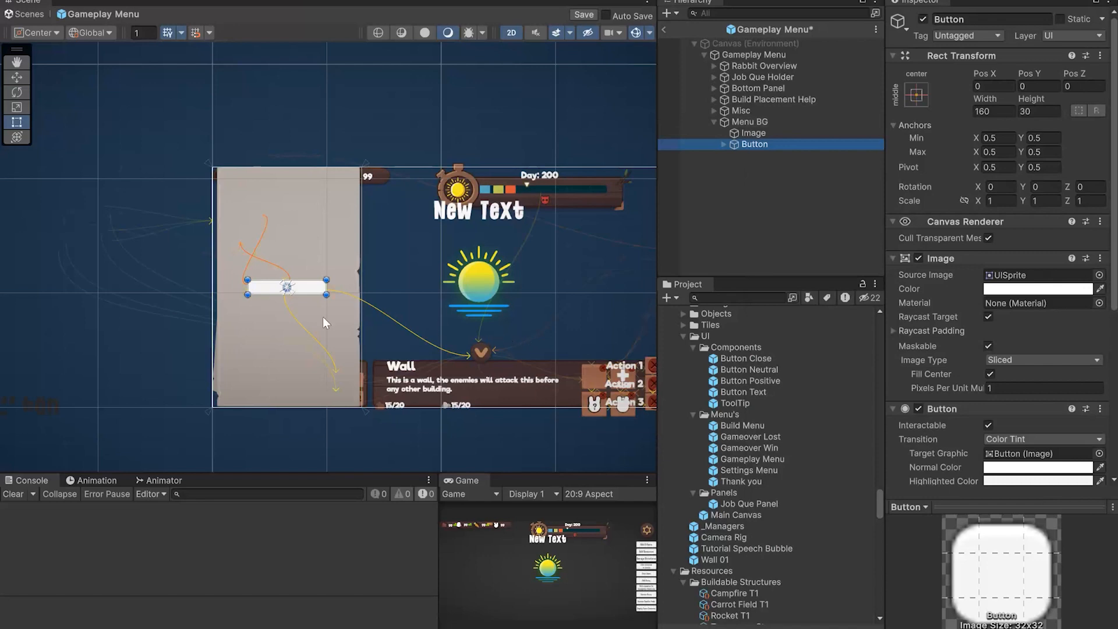
scroll(283, 320, up, 3)
drag(320, 281, 324, 427)
Step: Move the button's Text (TMP) child onto the button and resize its box to match the button's corners
click(724, 145)
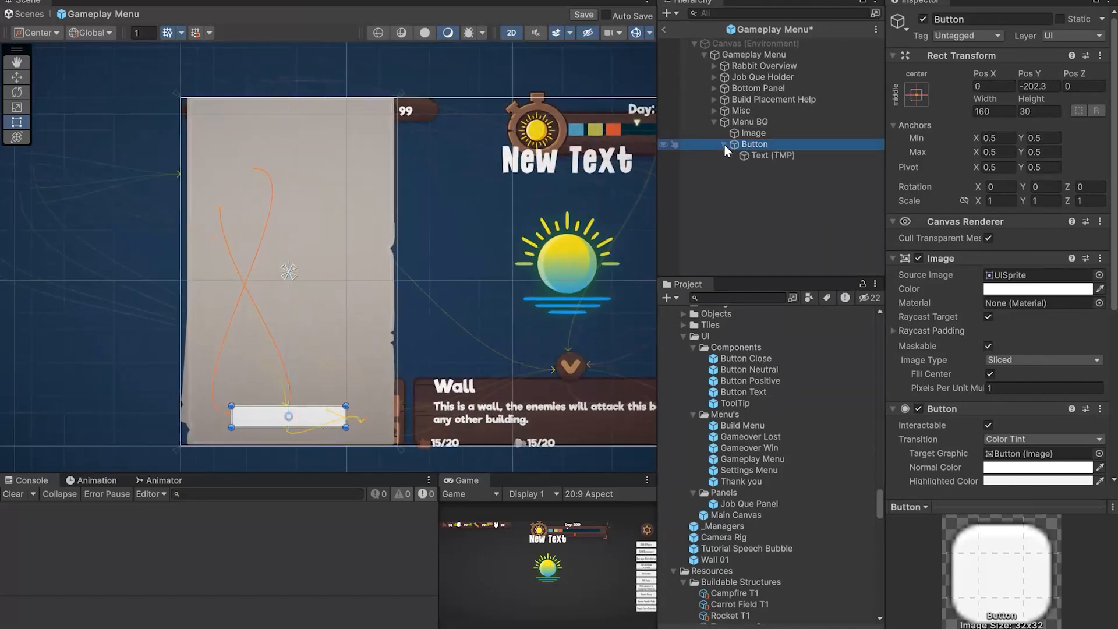
click(768, 155)
scroll(274, 266, down, 5)
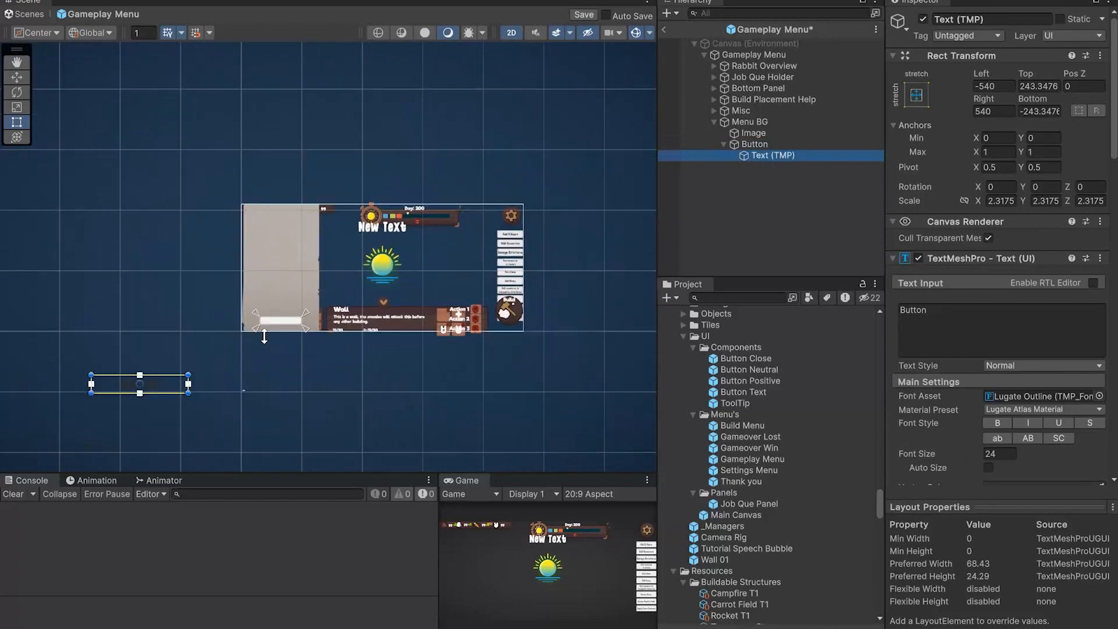
drag(156, 385, 289, 328)
scroll(286, 328, up, 5)
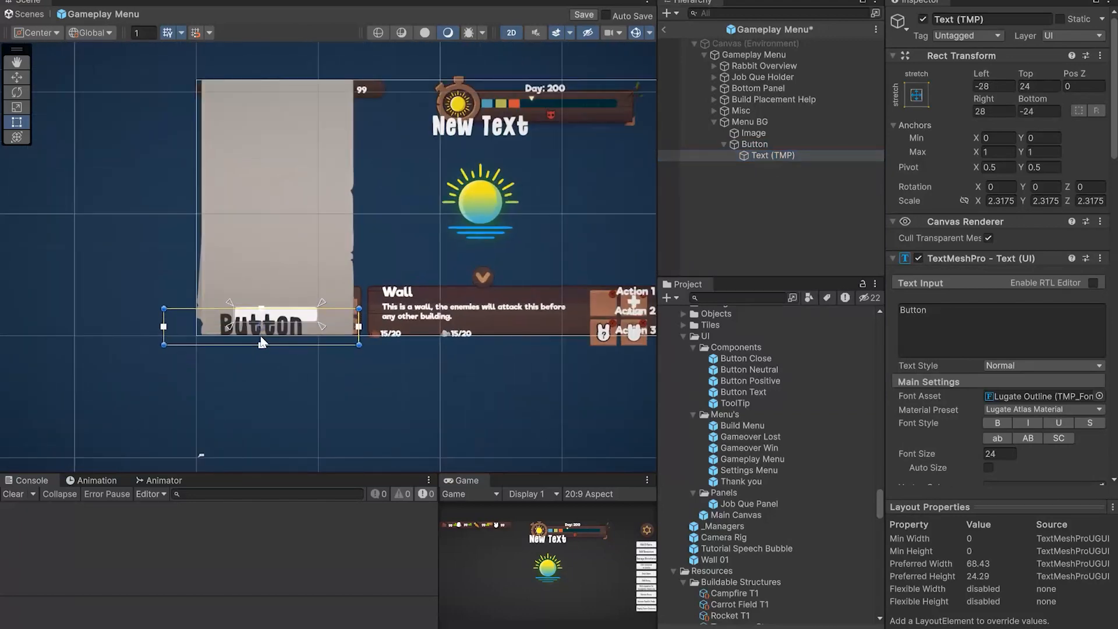
scroll(243, 333, up, 3)
drag(69, 360, 226, 307)
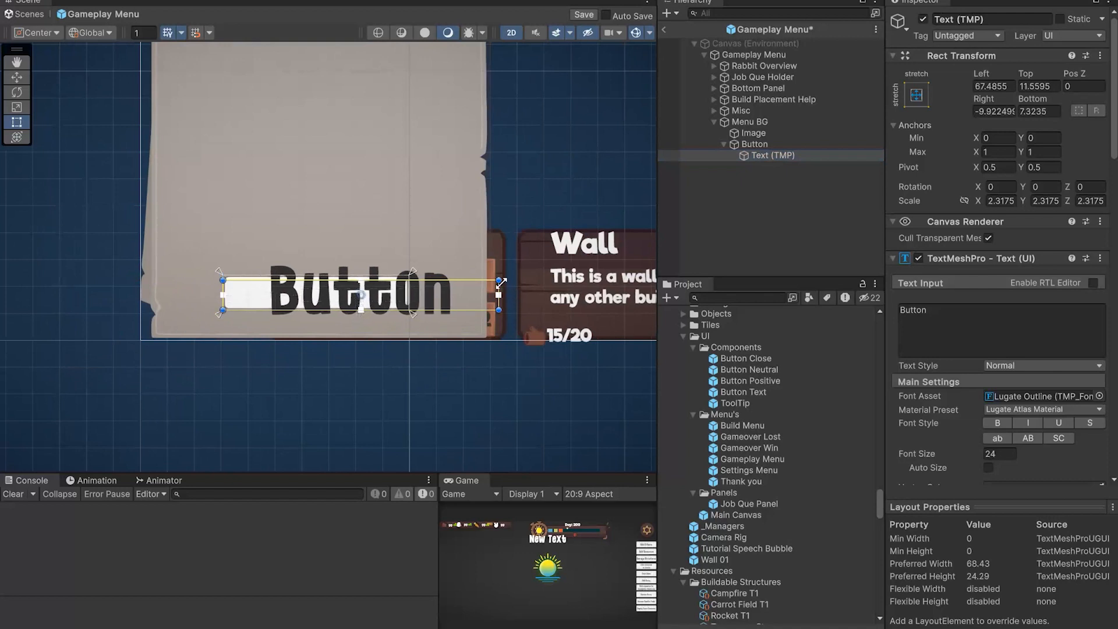
drag(501, 282, 411, 273)
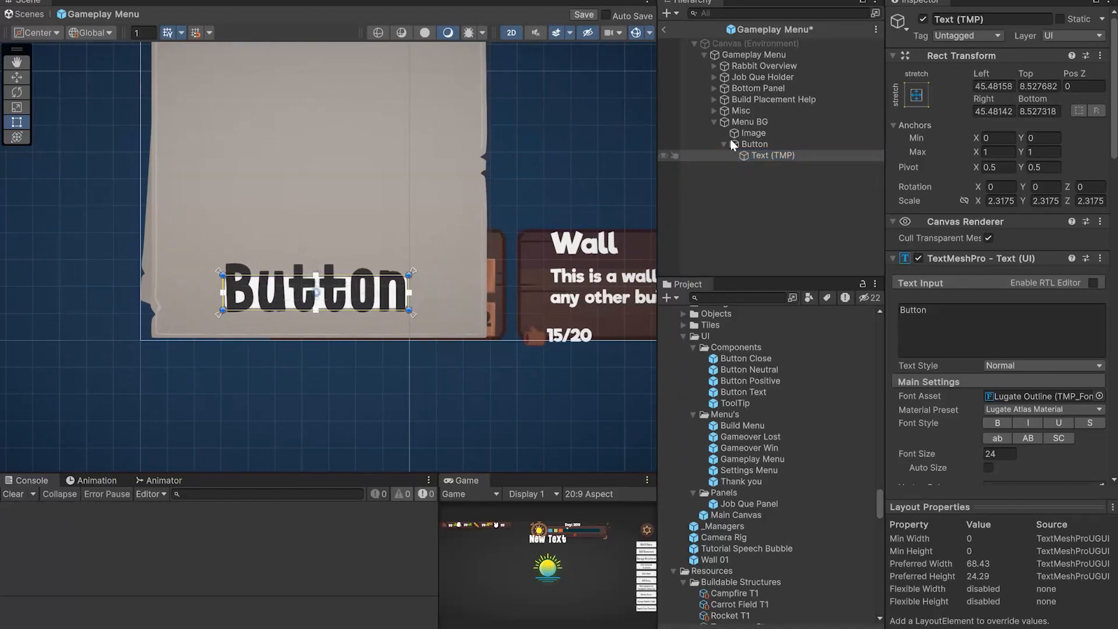
Step: Delete the default Button and its text from Menu BG
click(753, 145)
right_click(754, 144)
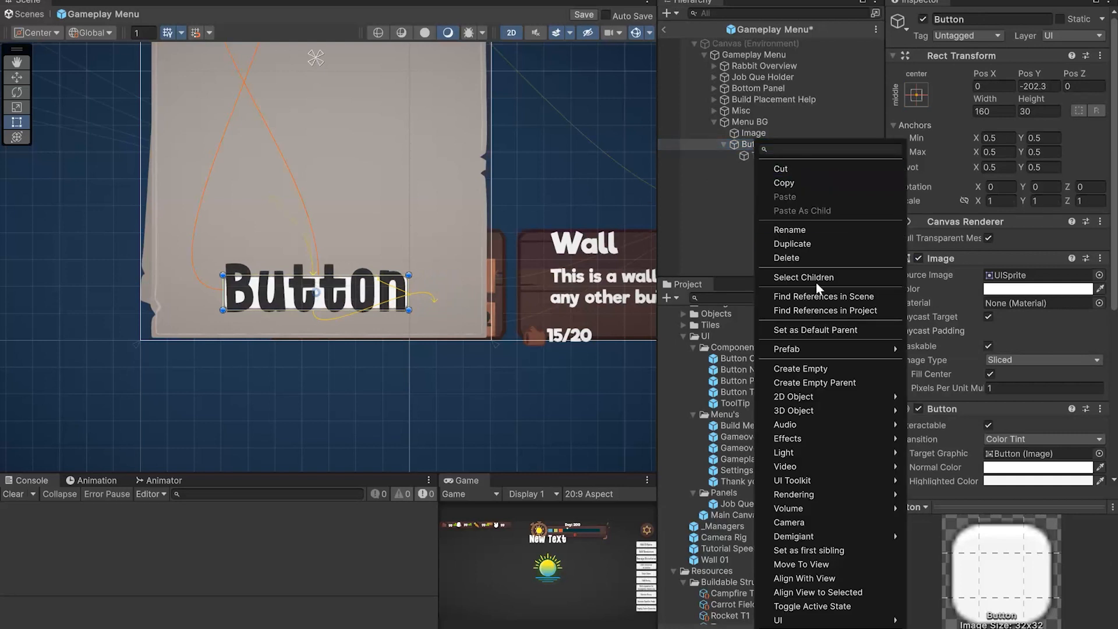
click(793, 257)
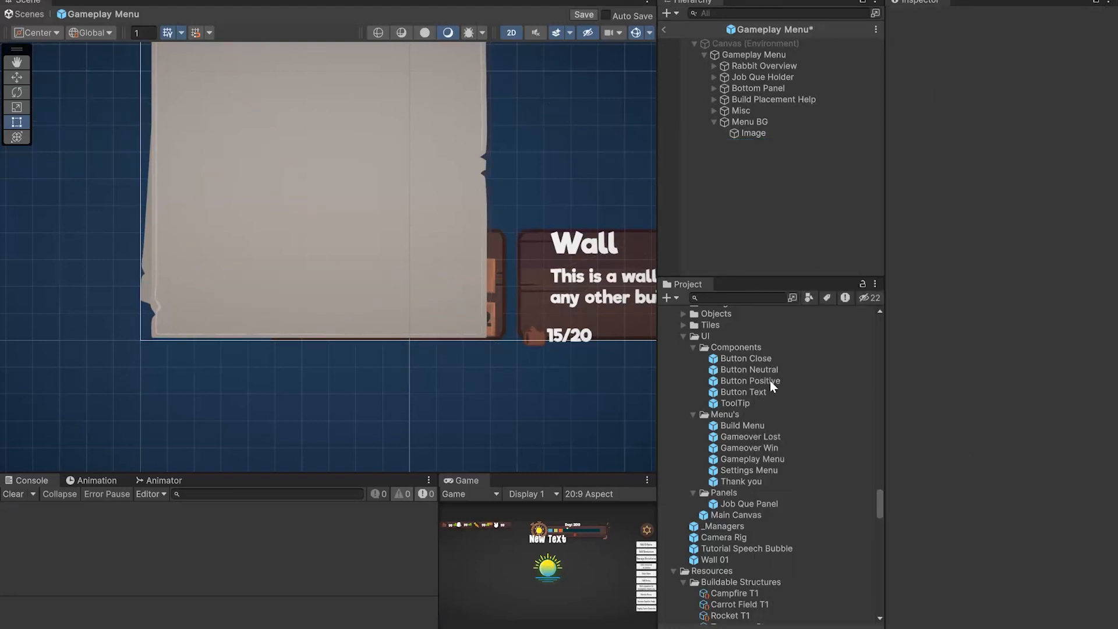
Step: Add the Button Positive prefab as a child of Menu BG and move it to the lower part of the parchment
drag(755, 384, 746, 131)
scroll(495, 307, down, 5)
drag(369, 203, 384, 296)
scroll(402, 298, up, 5)
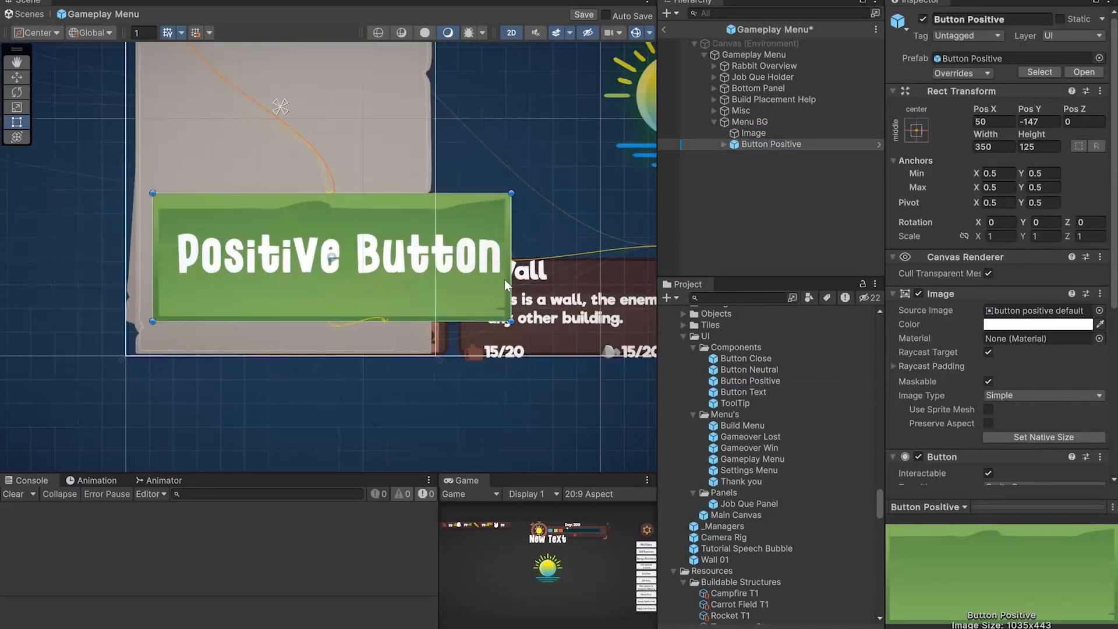
Step: Resize Button Positive to about 232 by 75 and centre it horizontally on the parchment at about Y -183
drag(511, 282, 390, 283)
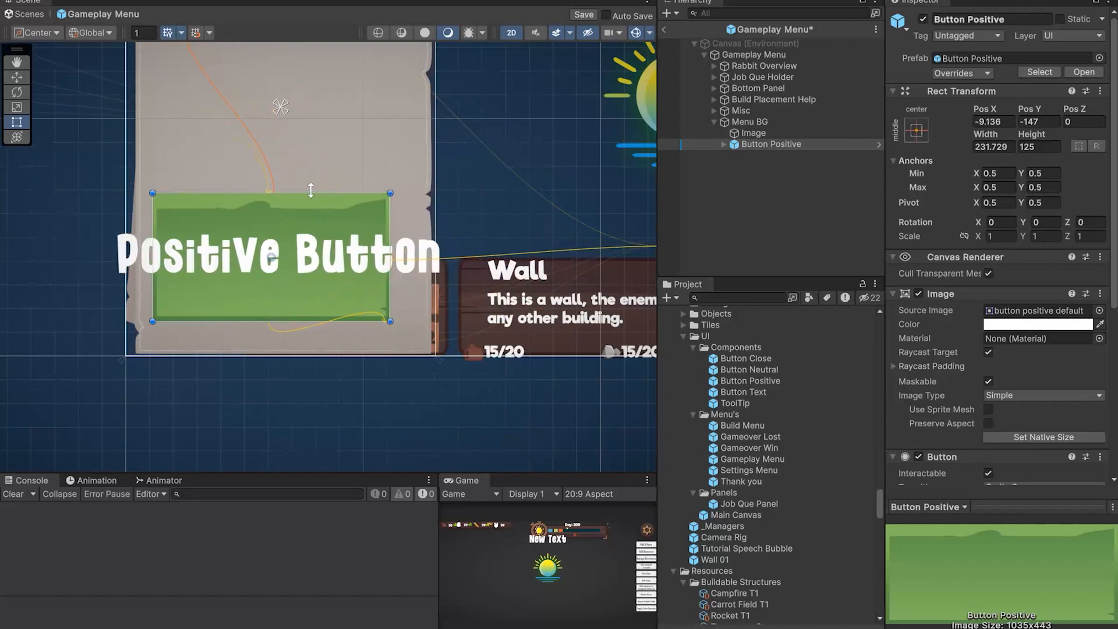
drag(316, 193, 316, 244)
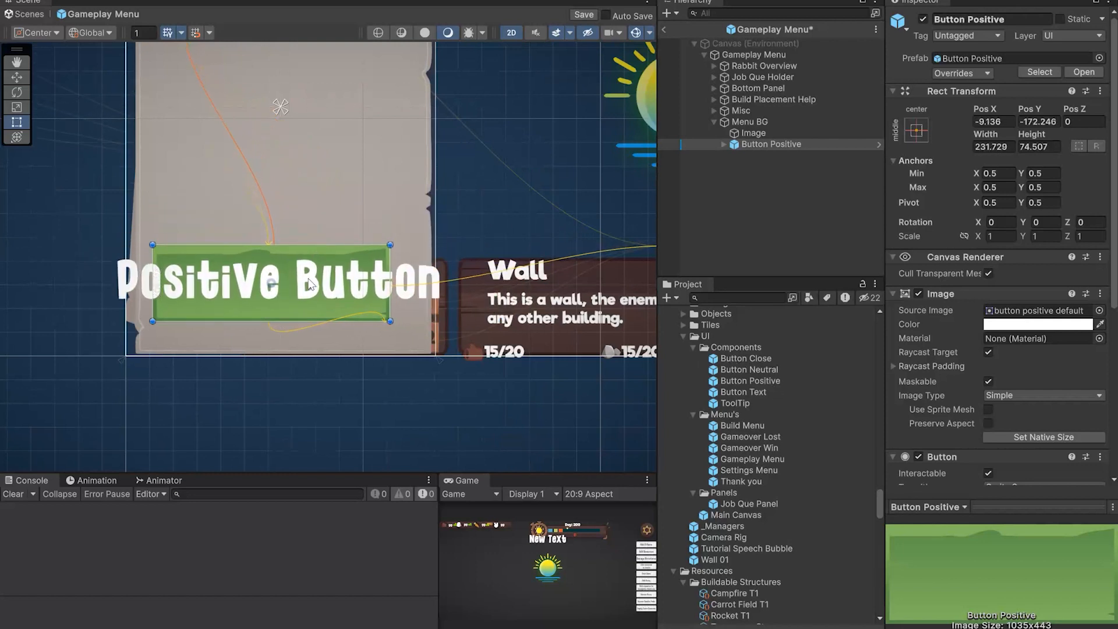
mouse_move(313, 286)
mouse_down()
mouse_move(329, 287)
mouse_move(322, 297)
mouse_up()
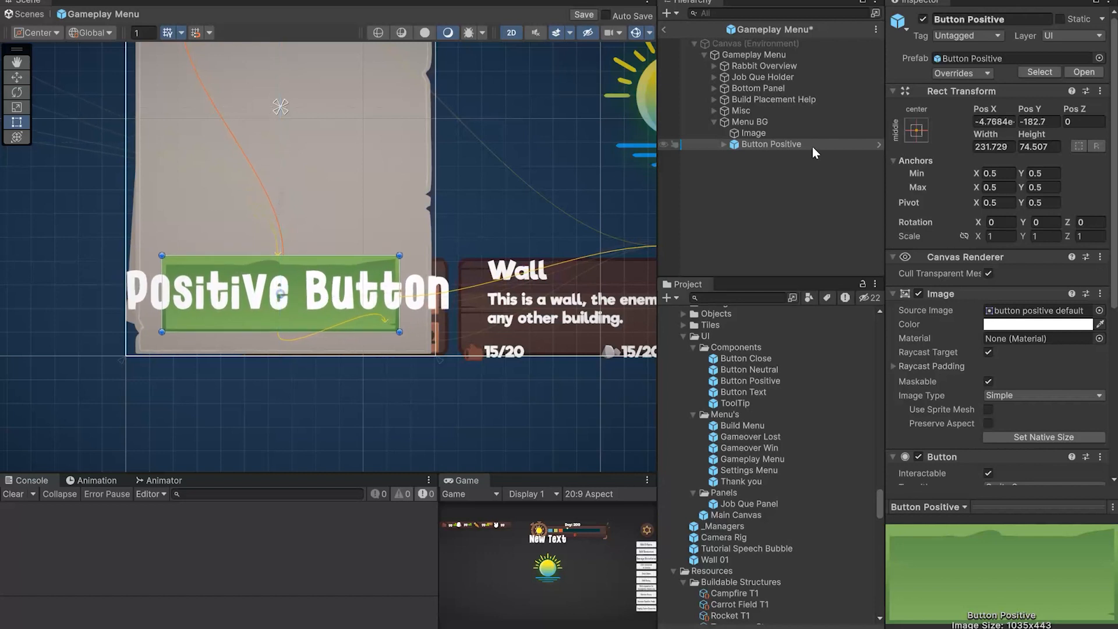
Step: Change the label text of Button Positive to "Main Menu (Save)"
click(723, 144)
click(763, 155)
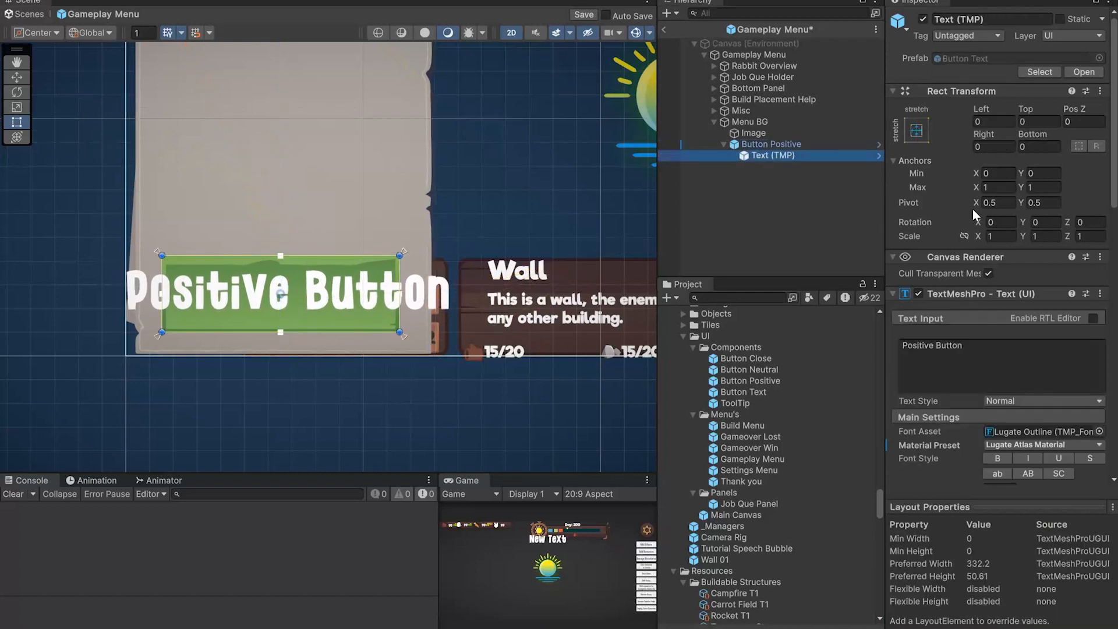
click(988, 346)
text(Main Men)
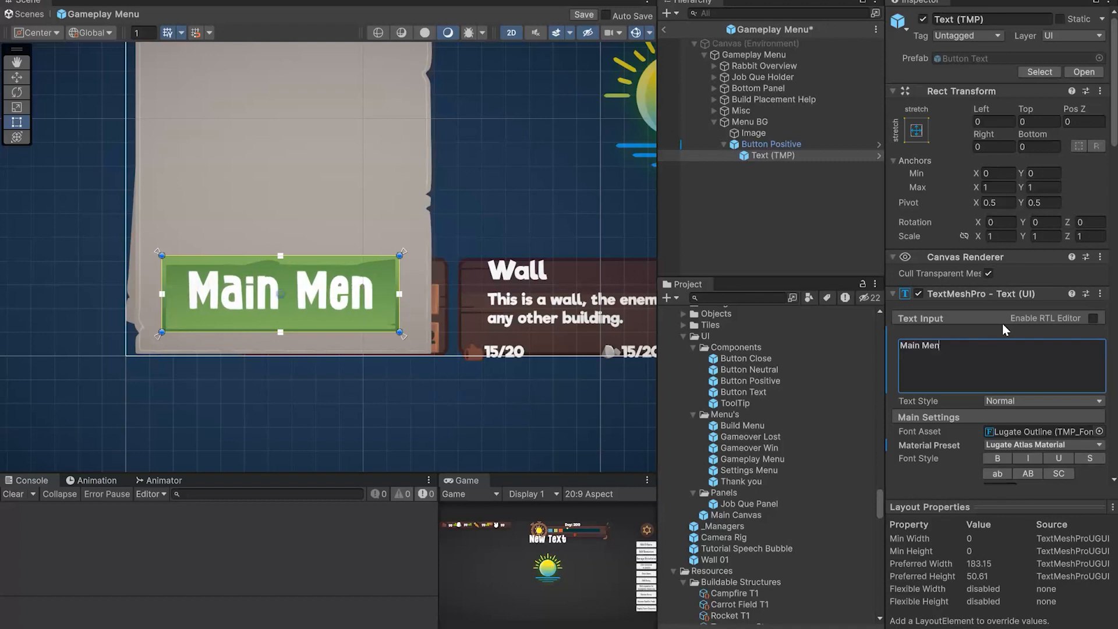
text(u ()
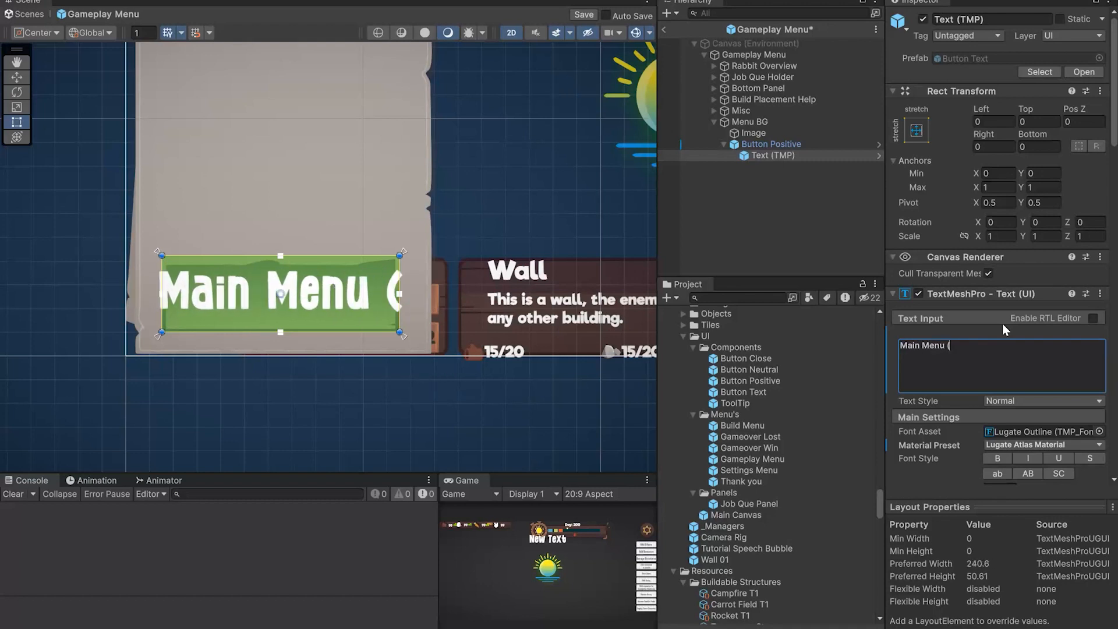
text(Save))
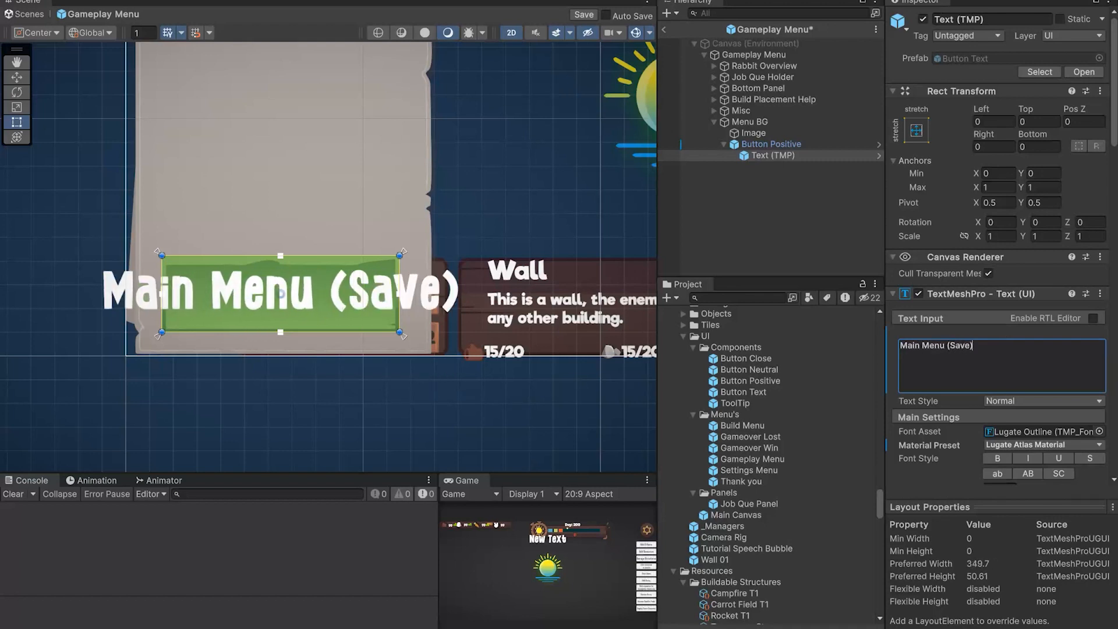
scroll(967, 285, down, 4)
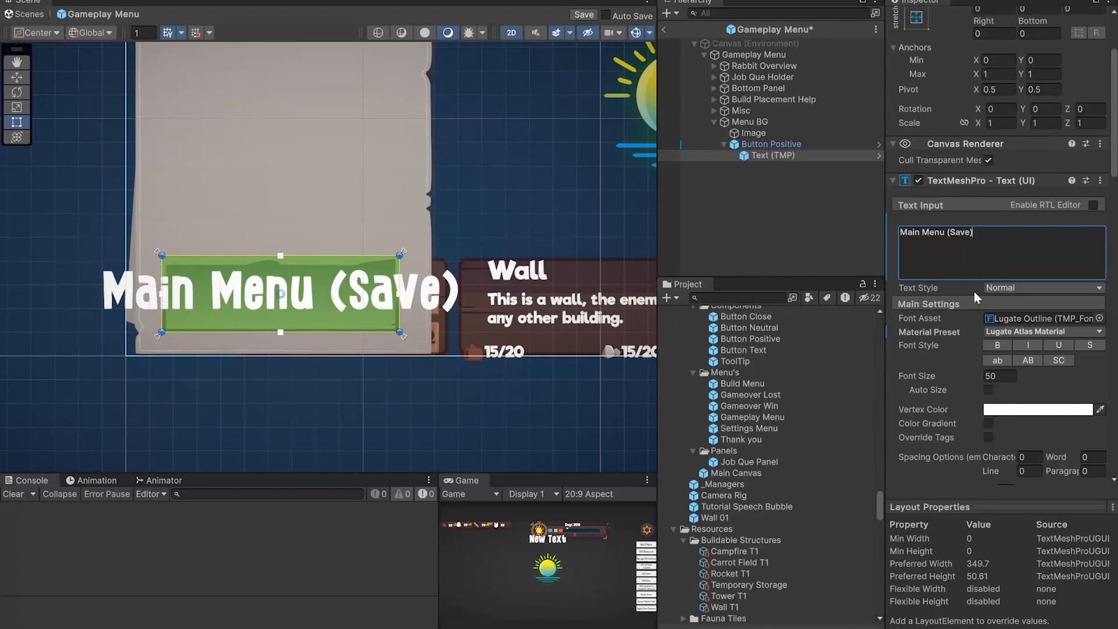
Step: Enable Auto Size on the Main Menu (Save) label and set its left, top, right and bottom margins to 10
click(989, 389)
scroll(1008, 422, down, 5)
scroll(1007, 422, down, 4)
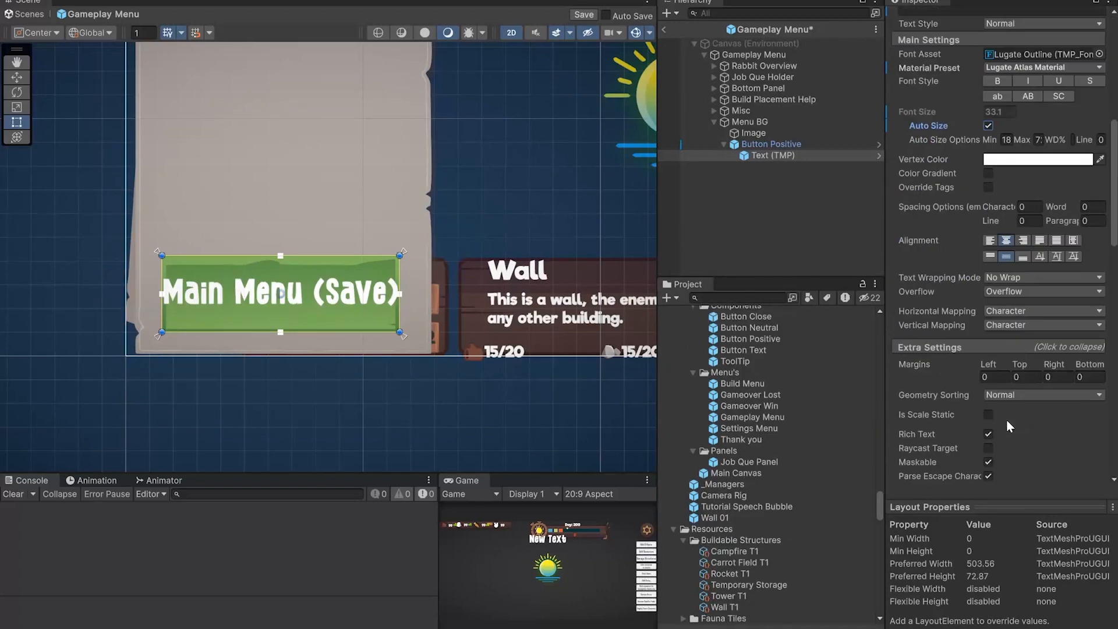
text(10)
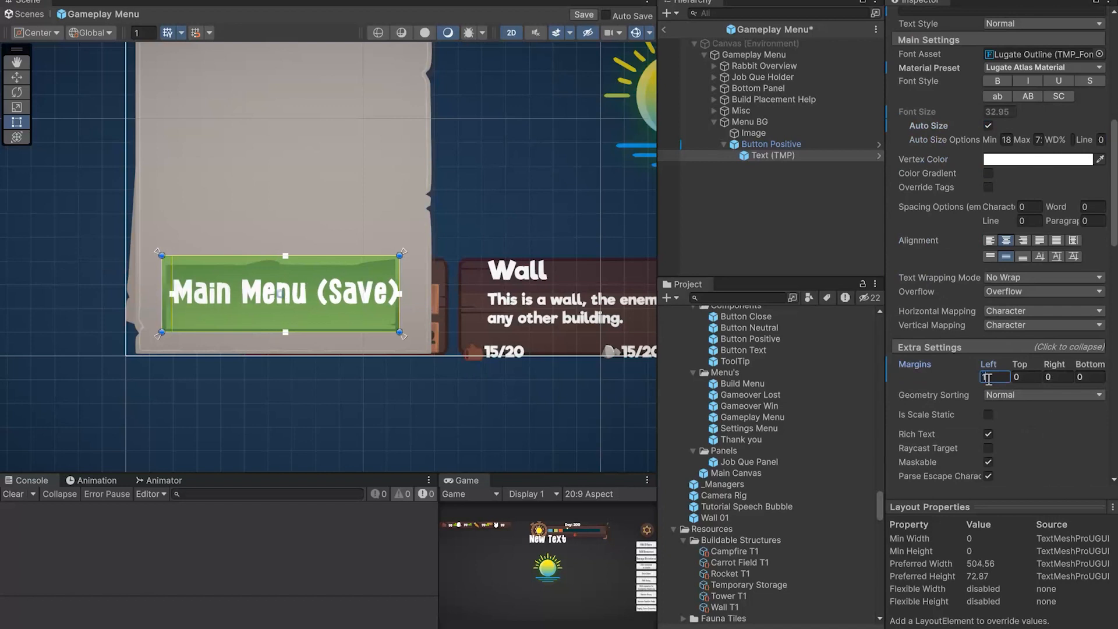
key(Tab)
text(10)
key(Tab)
text(10)
key(Tab)
text(10)
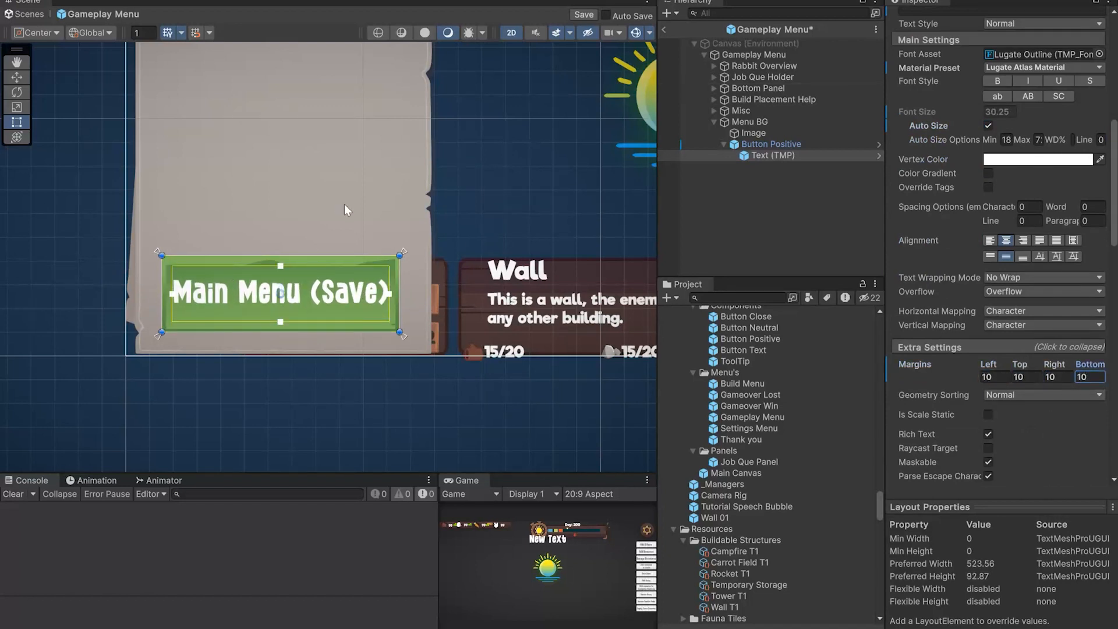
click(79, 275)
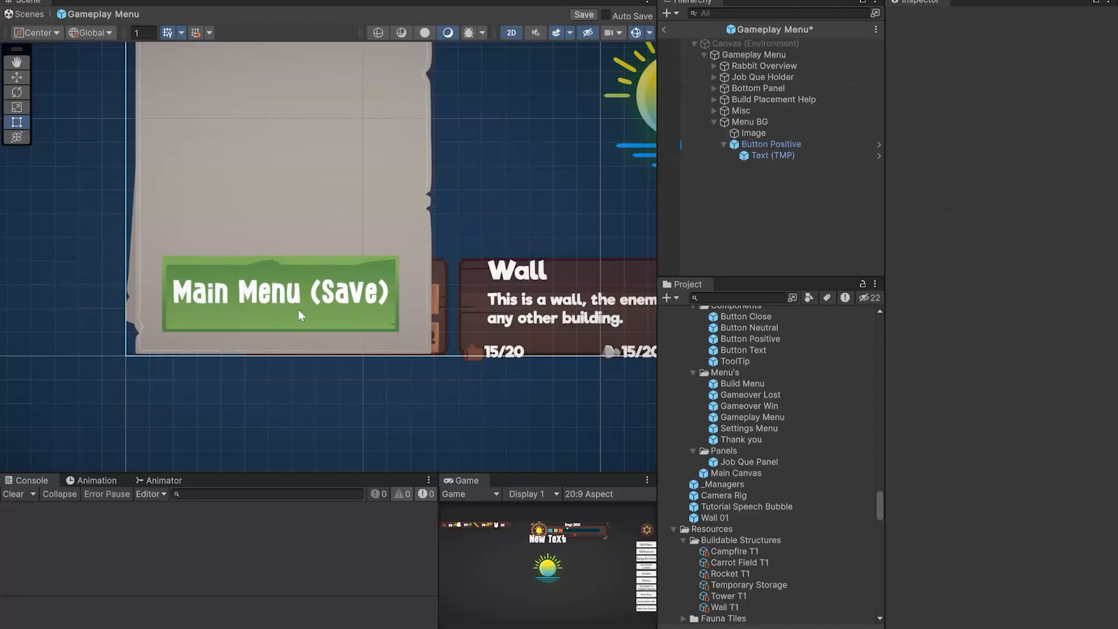
Step: Preview the menu layout at the 4:3 - Old School aspect ratio and at 16:10 Aspect
scroll(317, 309, up, 1)
scroll(319, 303, down, 5)
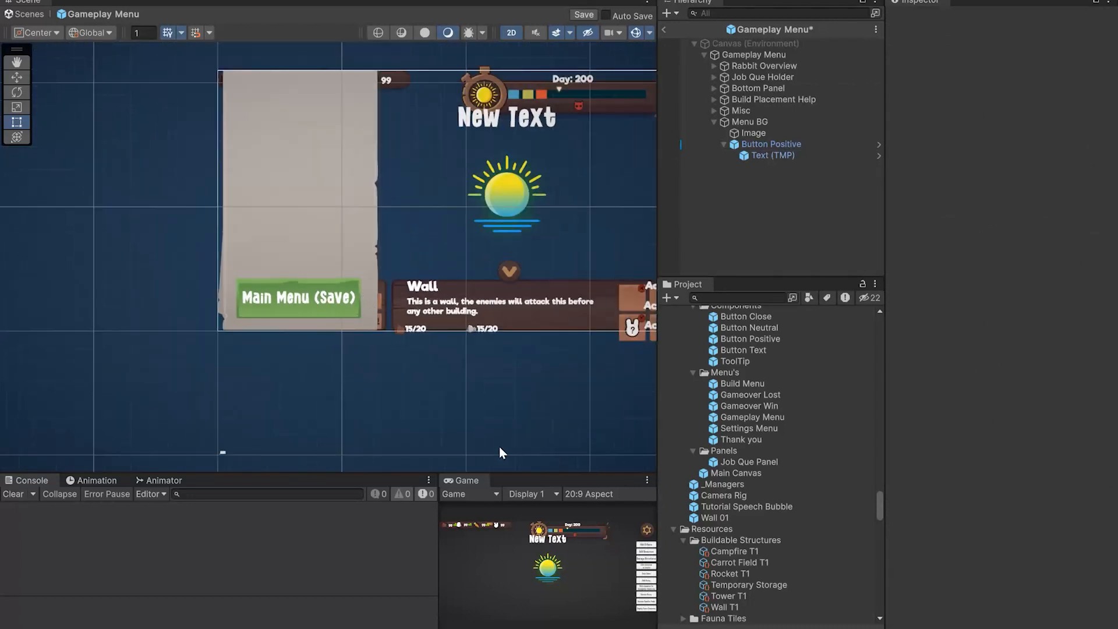
click(597, 494)
click(602, 469)
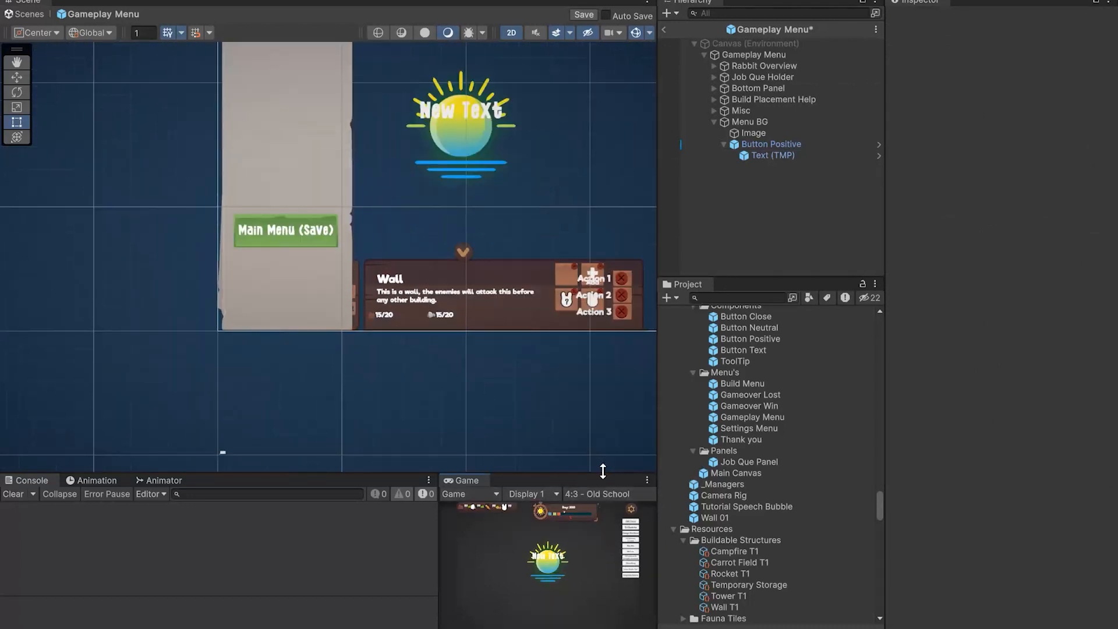
scroll(336, 270, up, 1)
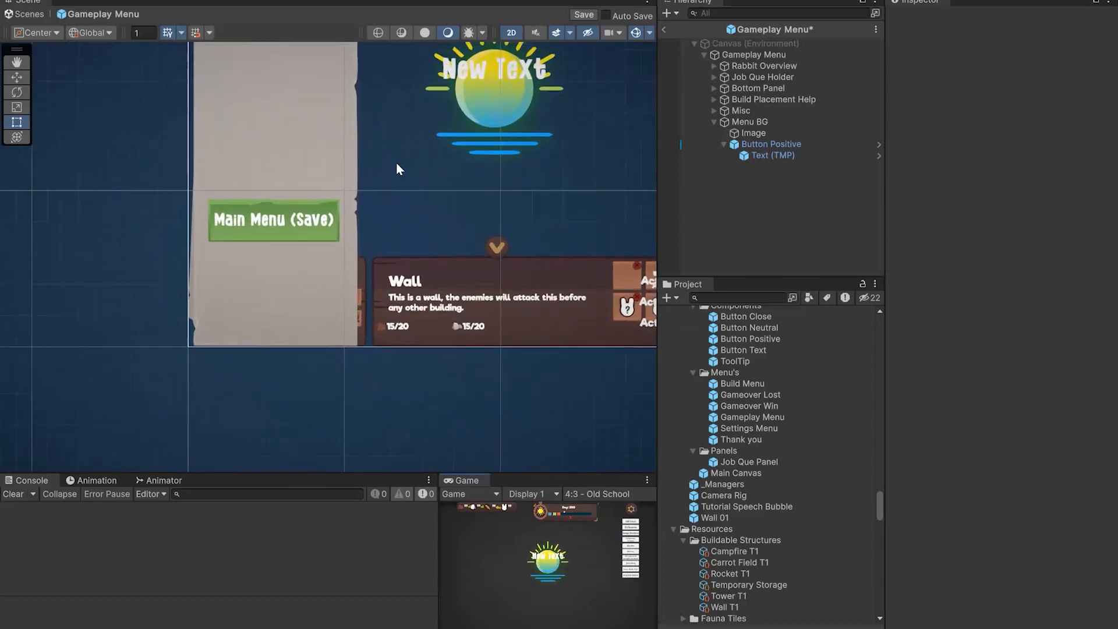
middle_drag(394, 195, 355, 314)
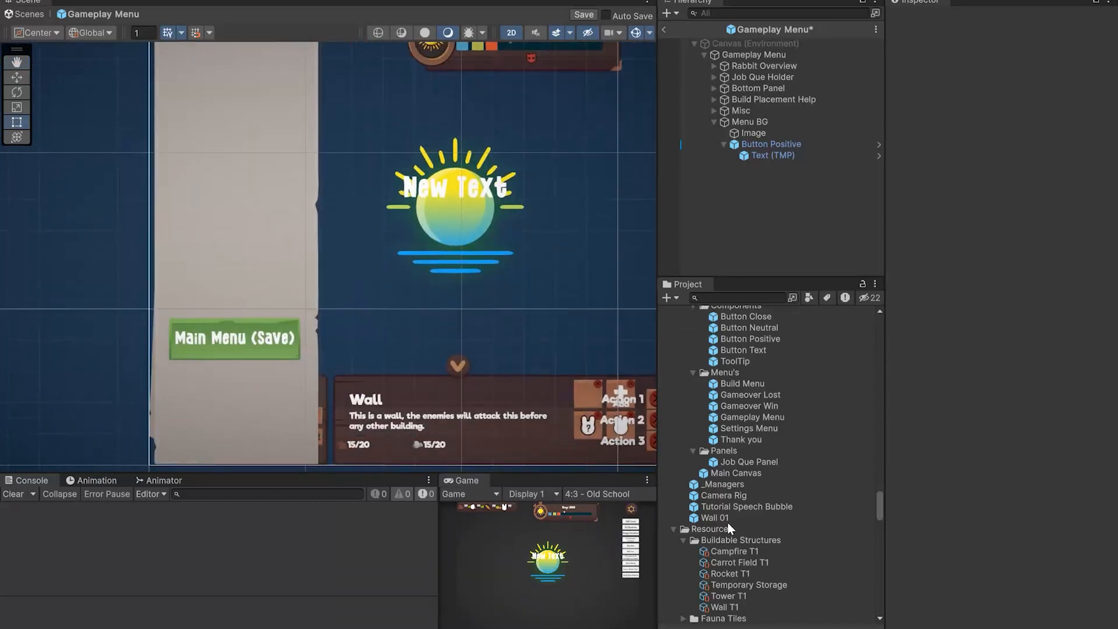
click(619, 495)
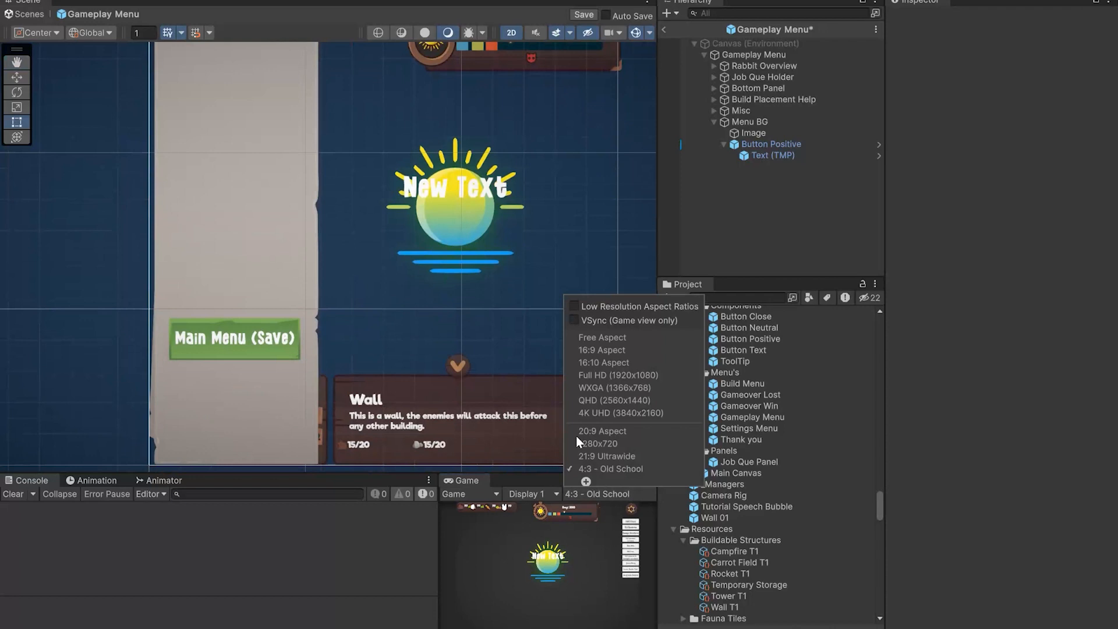
click(611, 362)
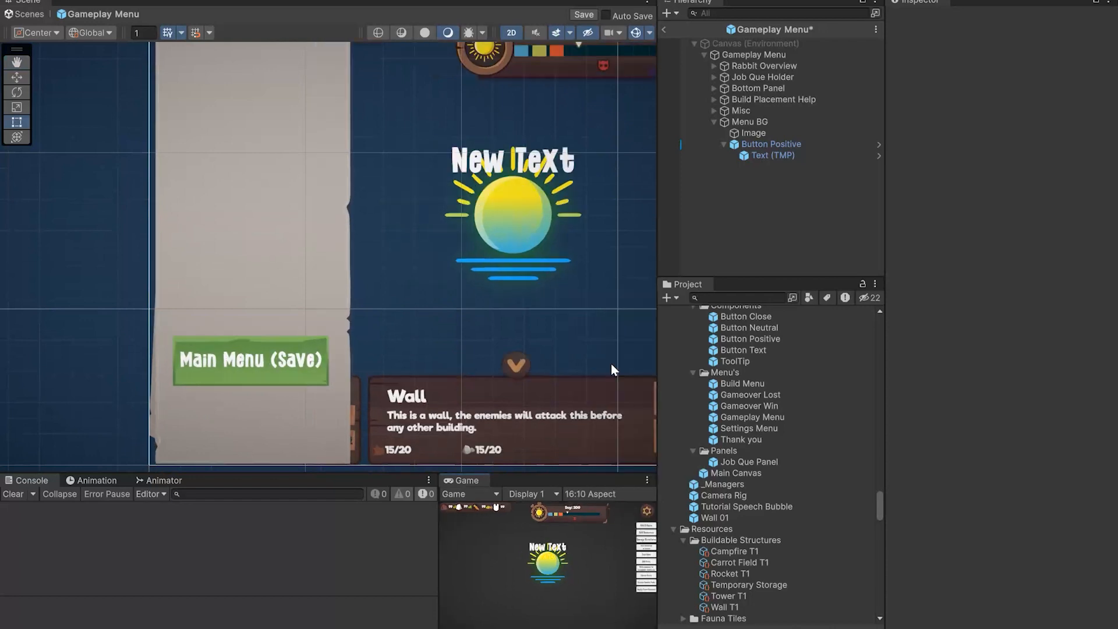
Step: Move Button Positive straight down to about Y -285, near the parchment's lower edge
click(770, 144)
scroll(378, 337, down, 3)
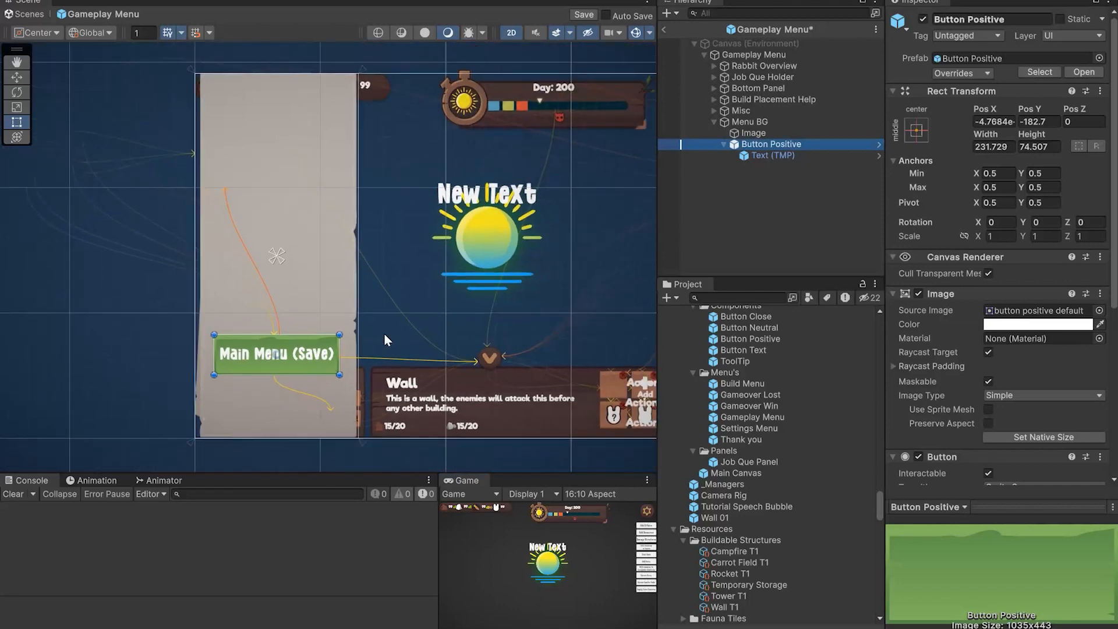
drag(306, 351, 306, 410)
Step: Check how Button Positive sits on the parchment at the 4:3 - Old School and 21:9 Ultrawide aspect ratios
click(603, 494)
click(602, 466)
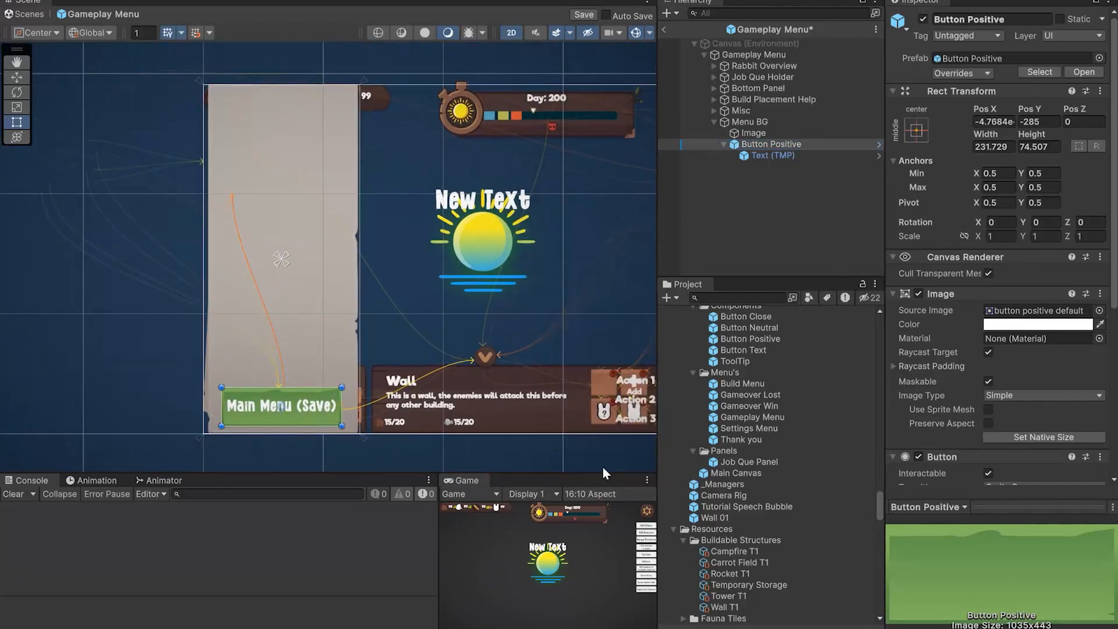
click(611, 489)
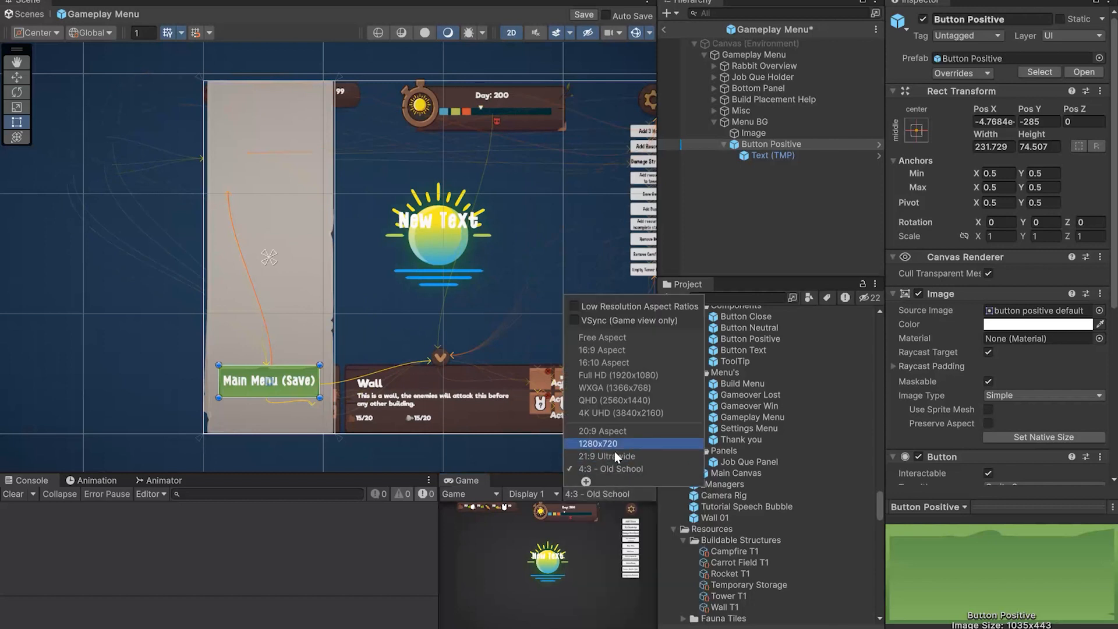
click(617, 458)
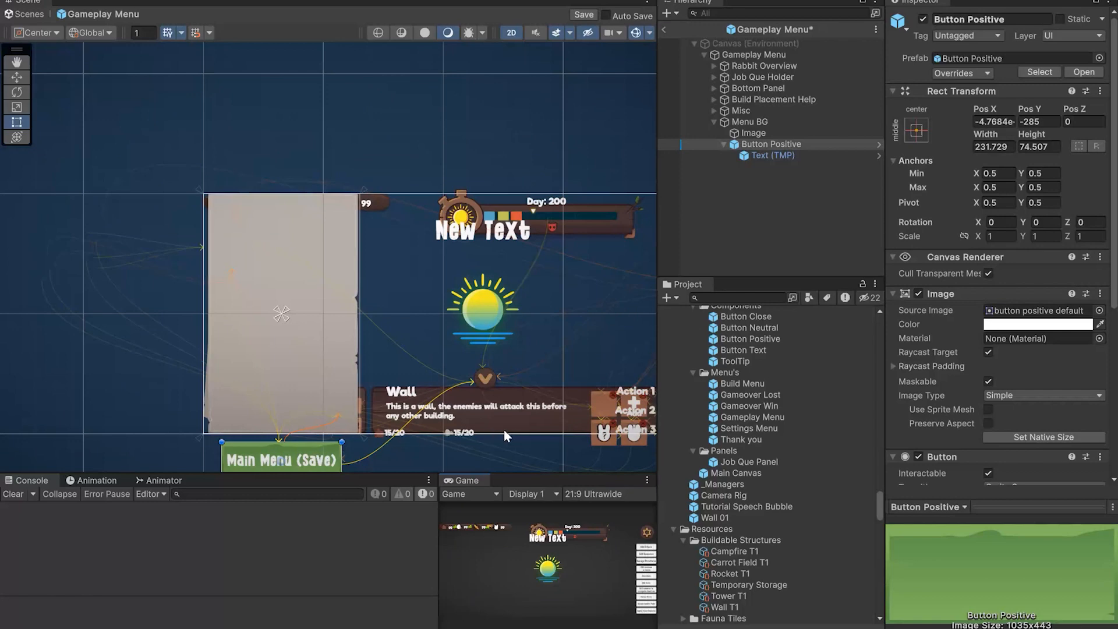
middle_drag(324, 394, 319, 338)
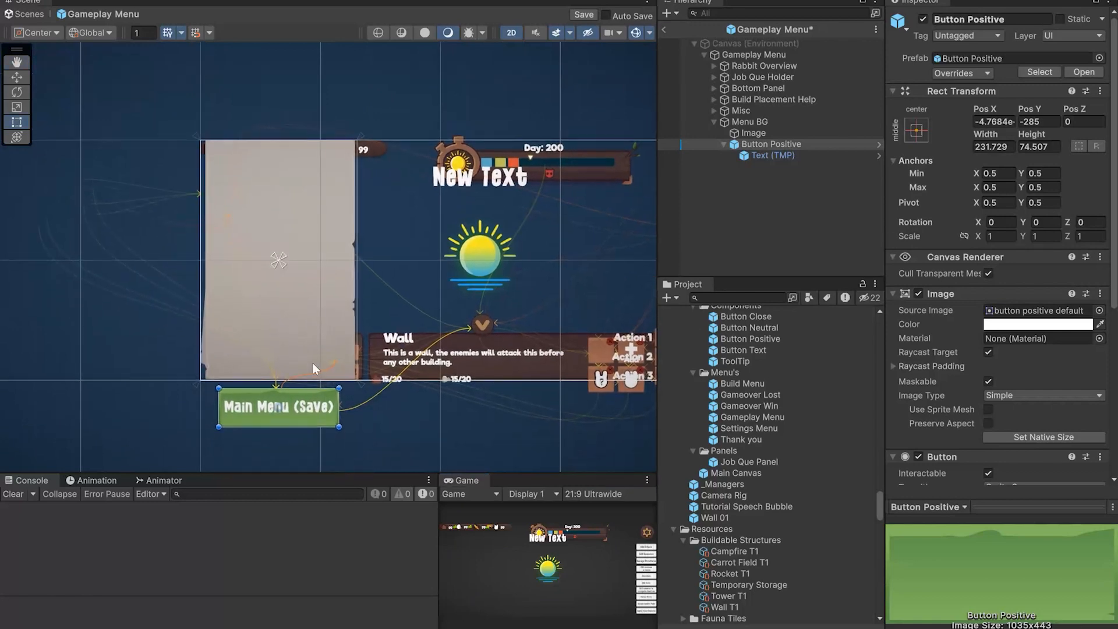
scroll(313, 385, up, 9)
middle_drag(351, 297, 347, 370)
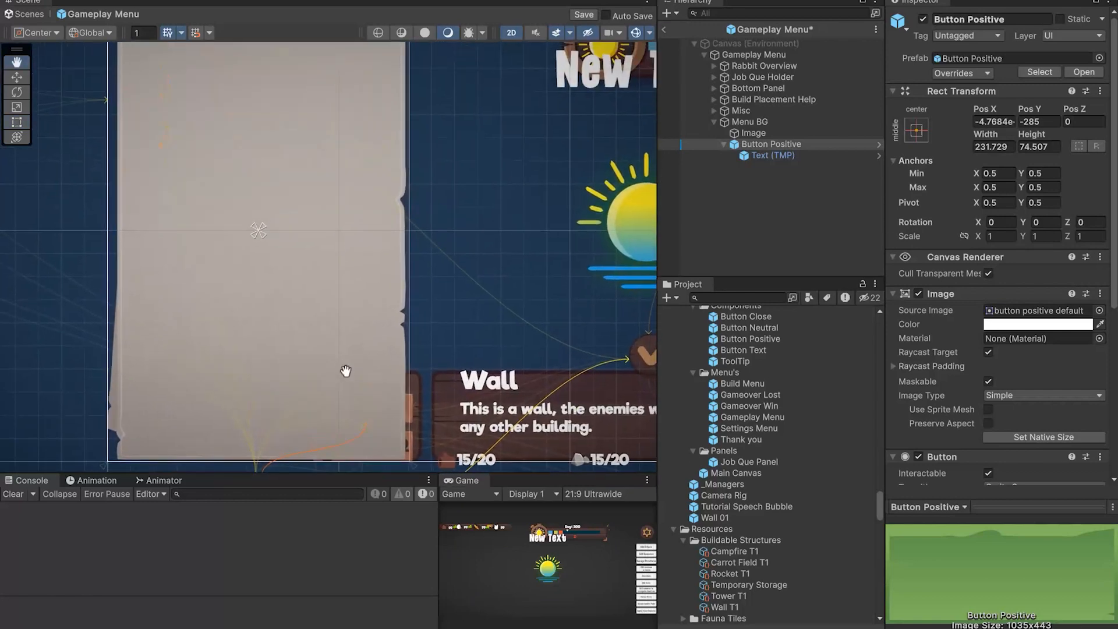
scroll(347, 370, down, 1)
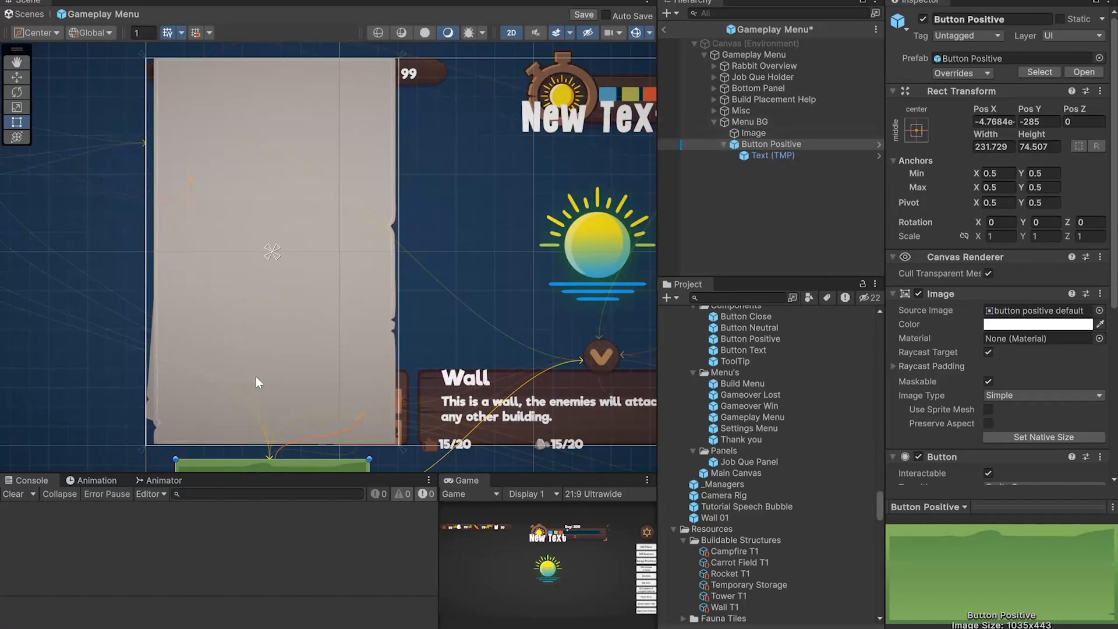
Step: Move Button Positive back up onto the lower parchment and fit its anchors to the button's corners
drag(286, 463, 283, 349)
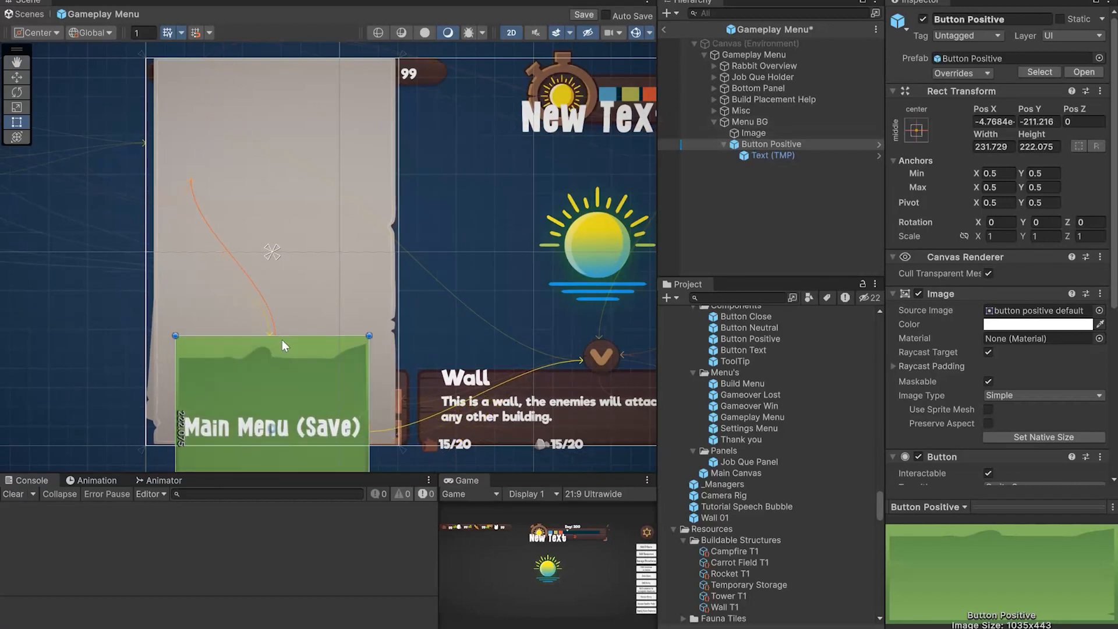
key(ctrl+z)
drag(303, 469, 298, 369)
drag(275, 254, 373, 437)
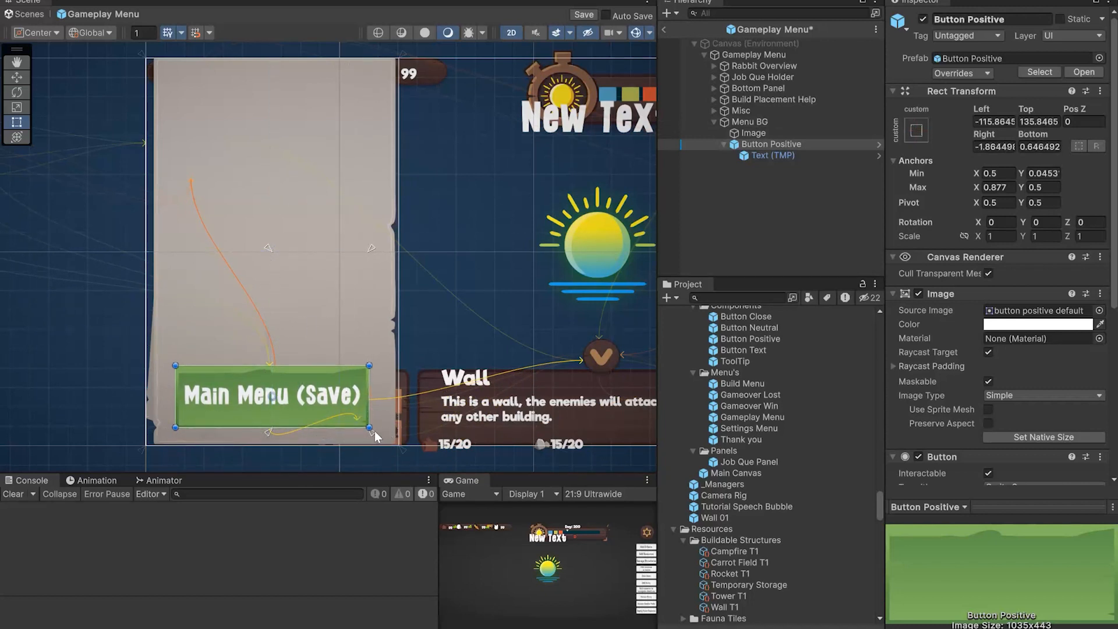
drag(268, 248, 172, 361)
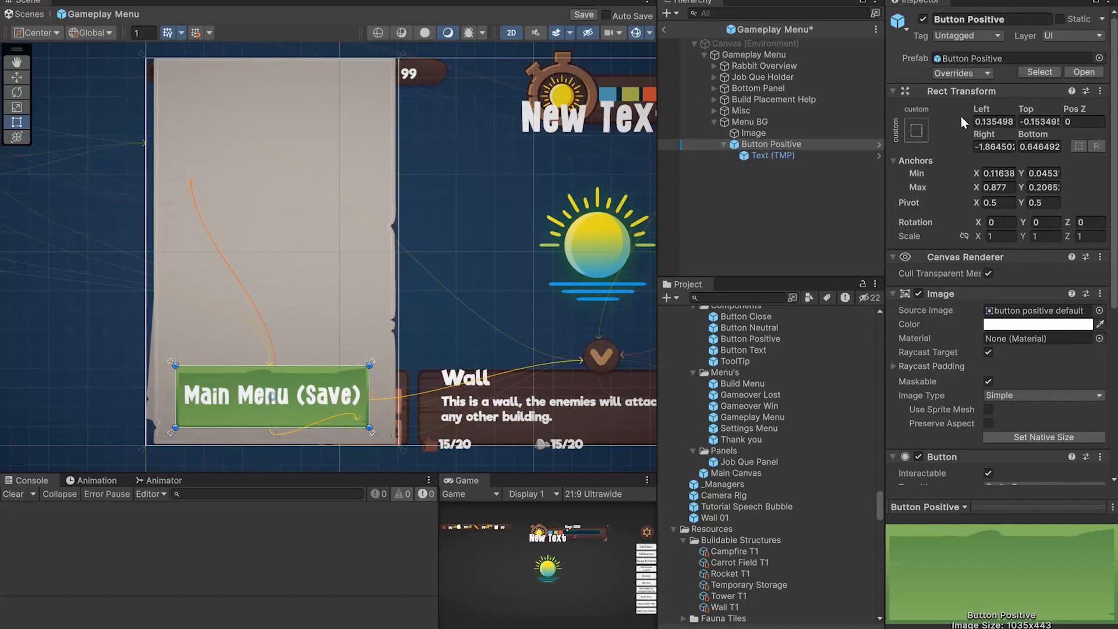
Step: Set Button Positive's anchors to Min X 0.11, Y 0.04 and Max X 0.87, Y 0.2
click(1007, 173)
text(0.11)
key(Tab)
key(Tab)
text(0.87)
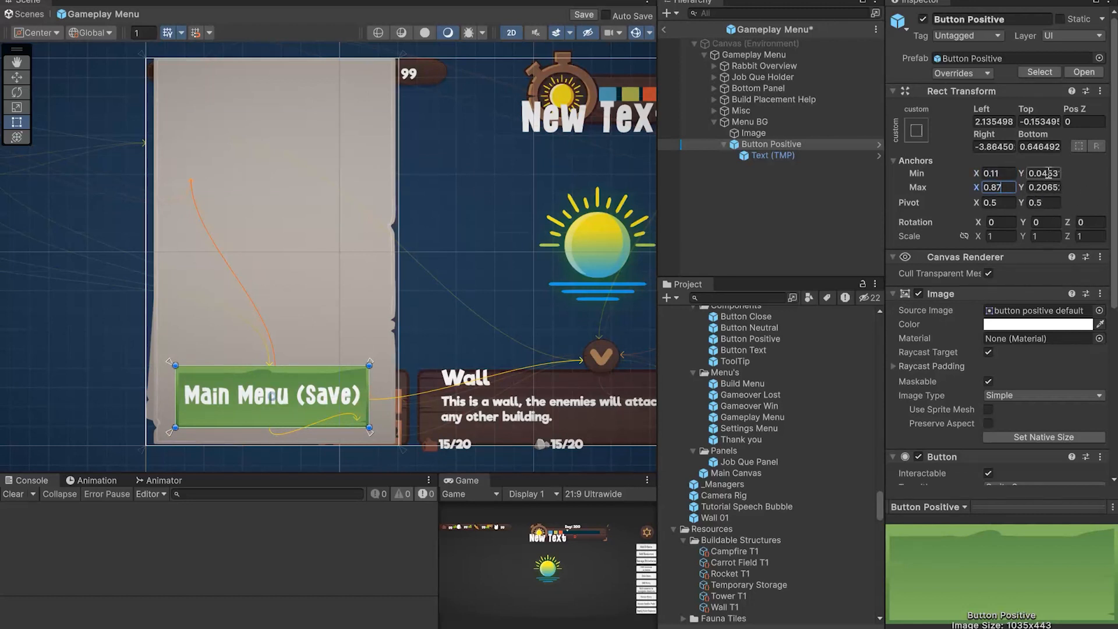
click(1043, 173)
text(0.04)
click(1044, 187)
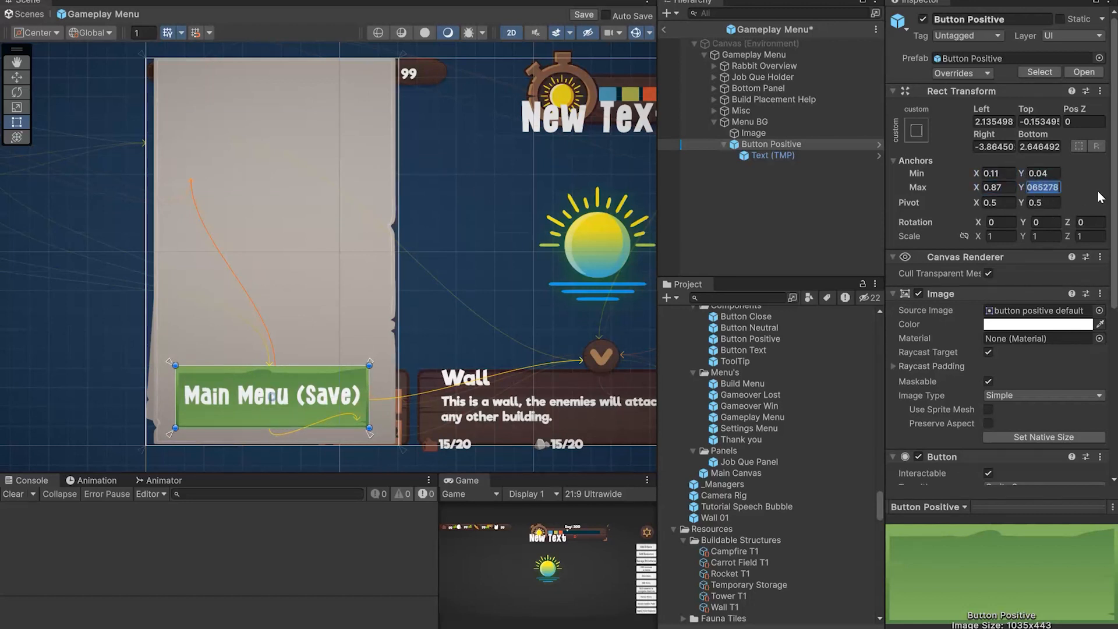
text(0.2)
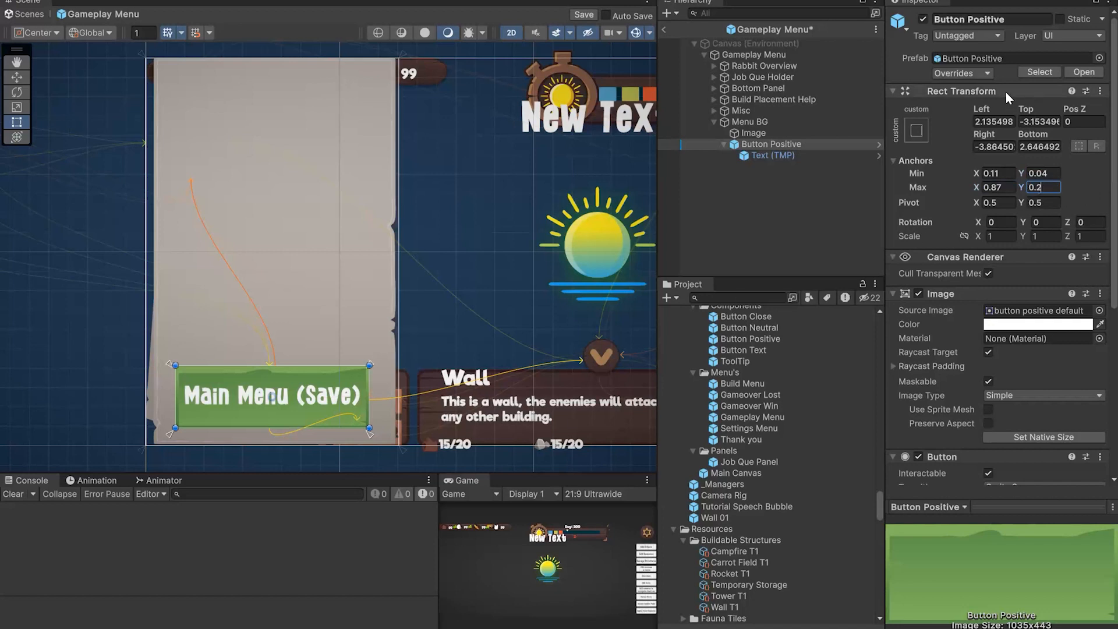
Step: Set Button Positive's Left, Top, Right and Bottom offsets to 0 and preview the layout at 4:3 - Old School
click(1010, 123)
text(0)
key(Tab)
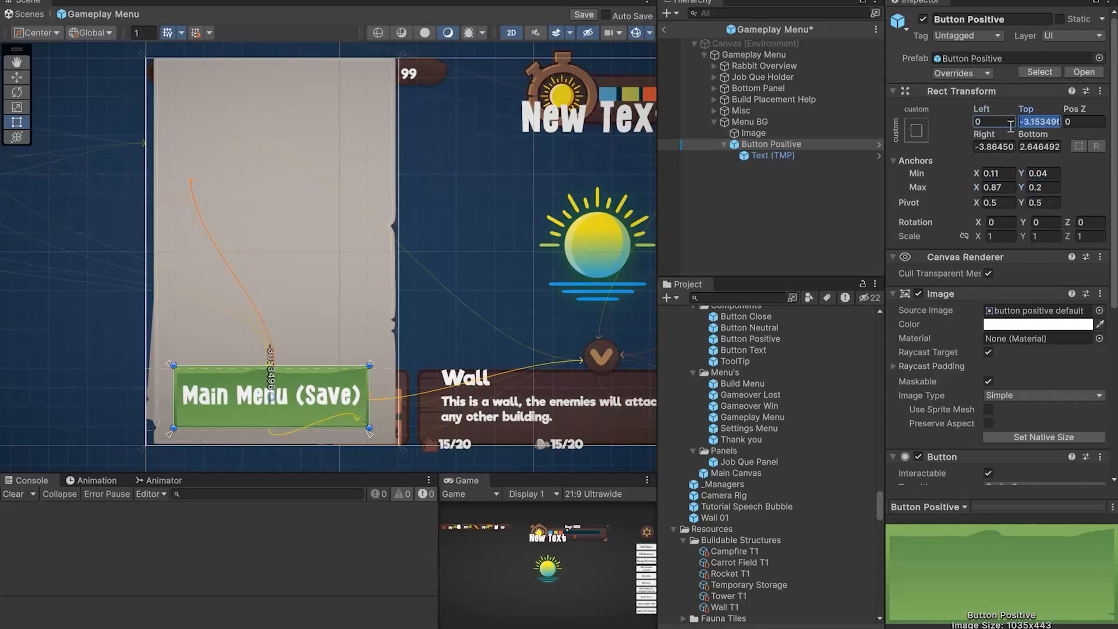
text(0)
key(Tab)
key(Tab)
text(0)
key(Tab)
text(0)
key(shift+Tab)
key(shift+Tab)
key(shift+Tab)
text(0)
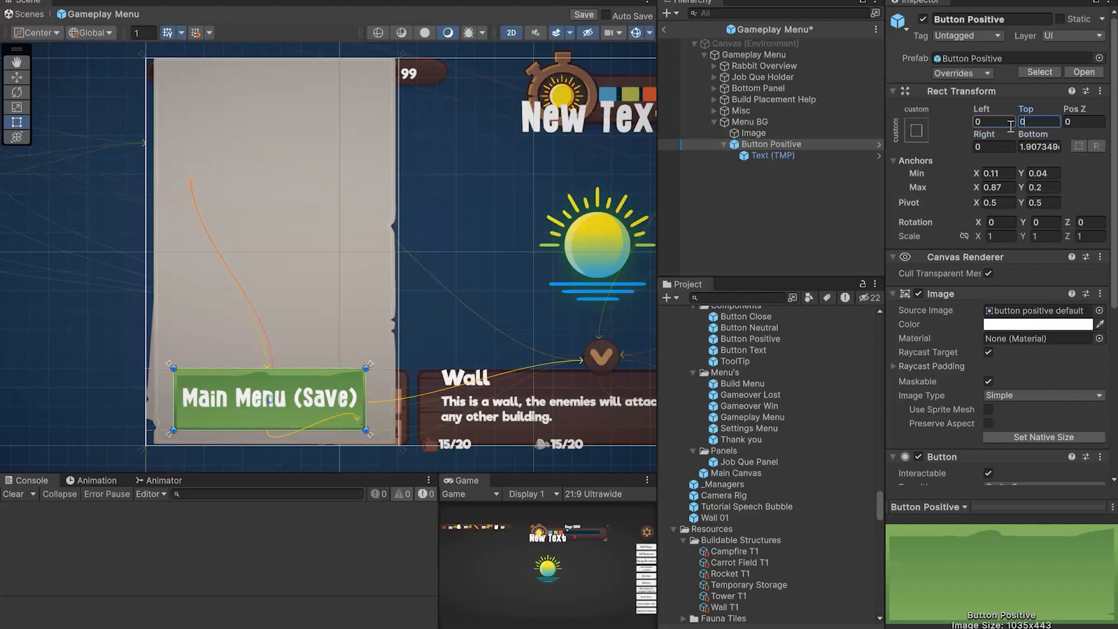
key(Tab)
key(Tab)
key(Tab)
text(0)
key(Return)
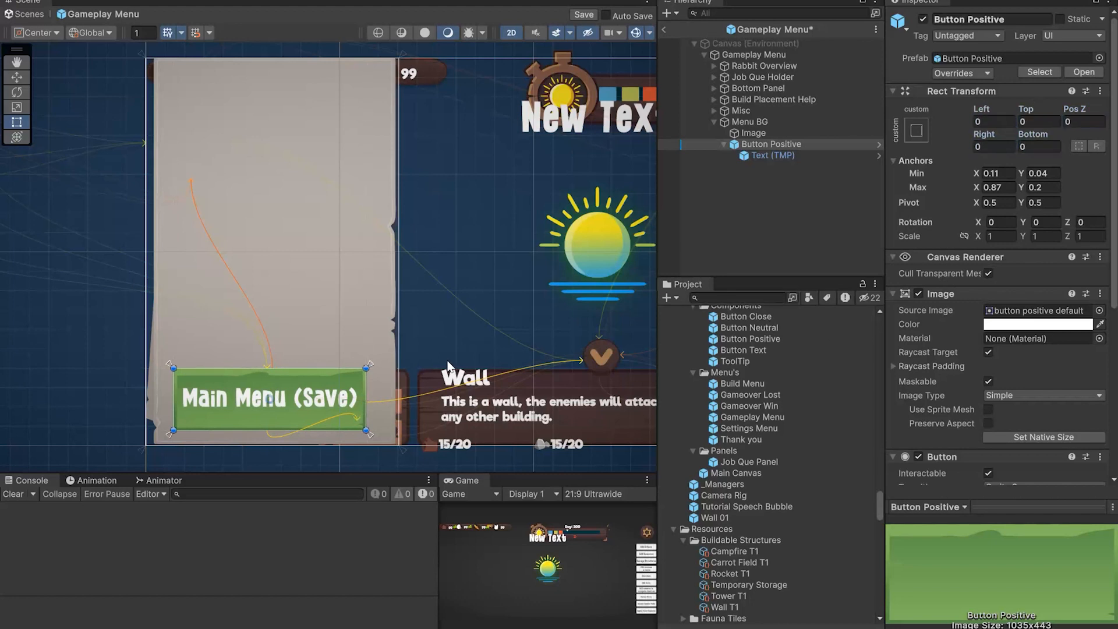
click(600, 499)
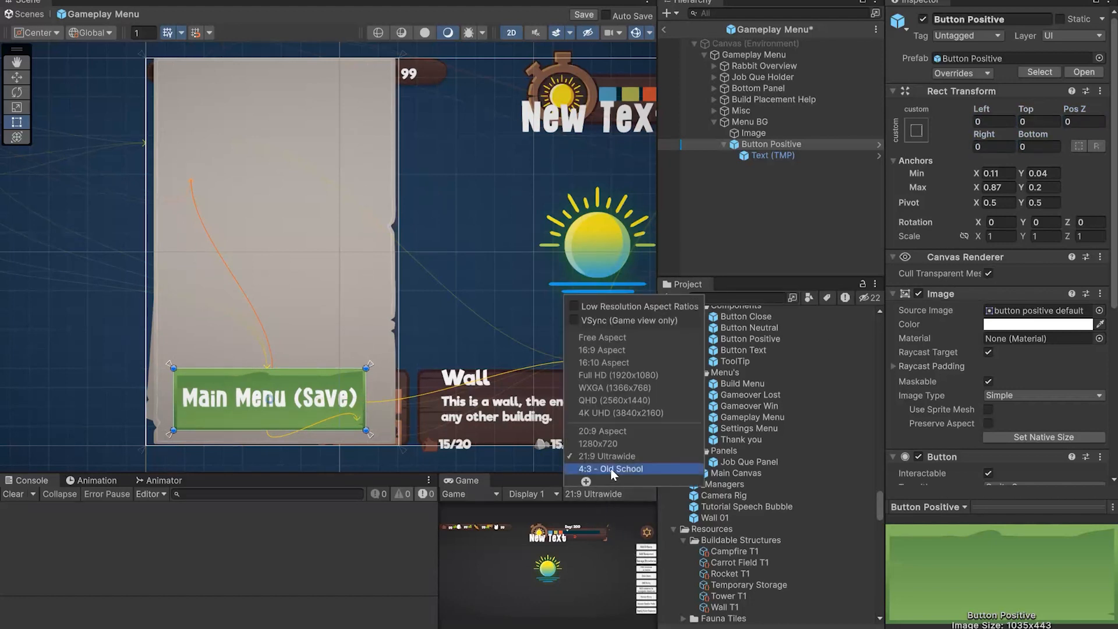
click(611, 468)
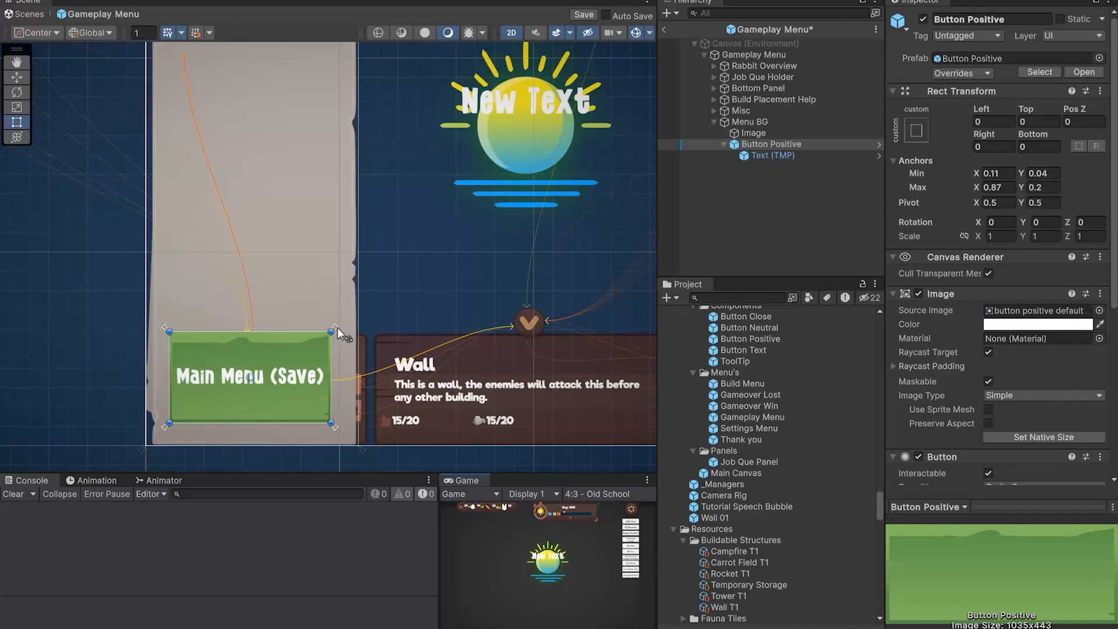
Step: Try lowering the upper anchors of the button's Text (TMP) to the button's bottom edge
click(773, 156)
click(917, 131)
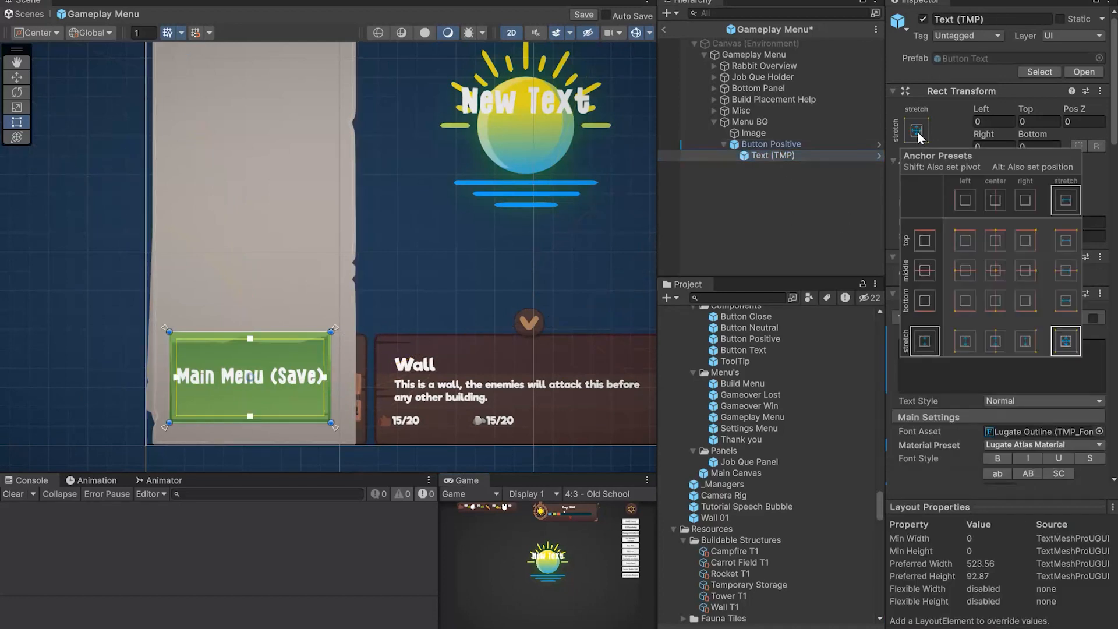
drag(335, 328, 338, 423)
drag(331, 331, 333, 365)
key(ctrl+z)
click(761, 145)
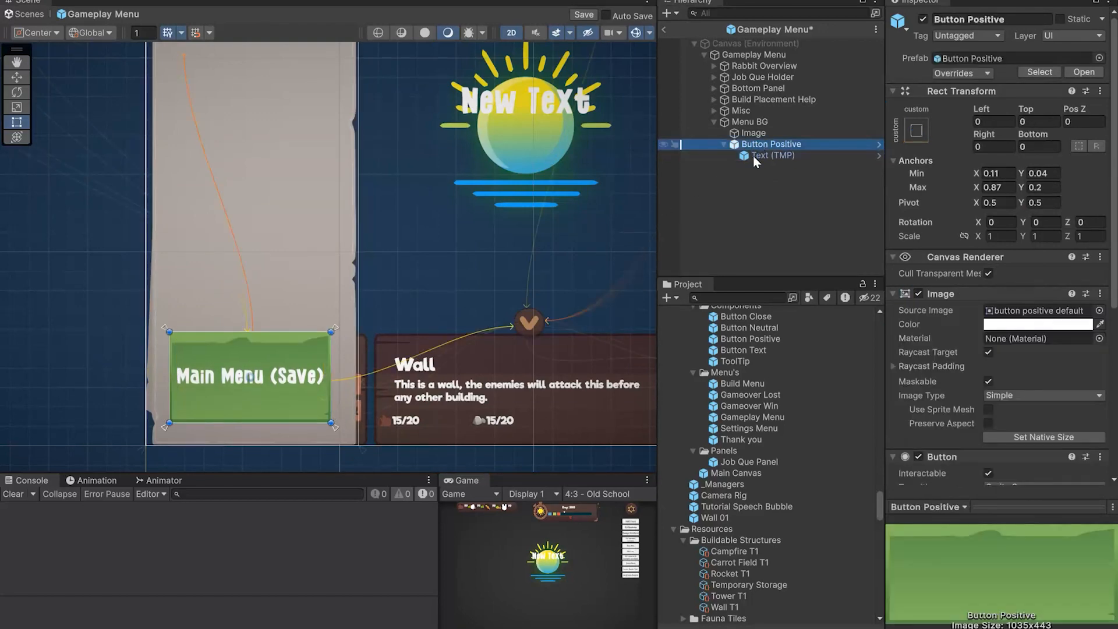
click(773, 155)
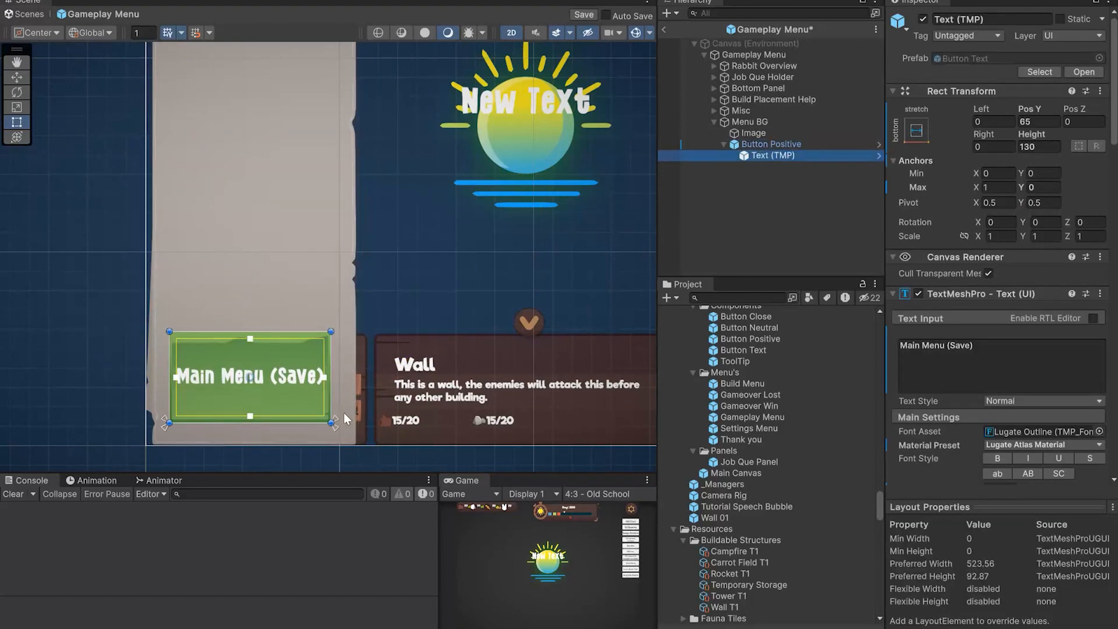
Step: Lower Button Positive's upper edge by about 44 units and bring its upper anchors down to the new edge
click(760, 145)
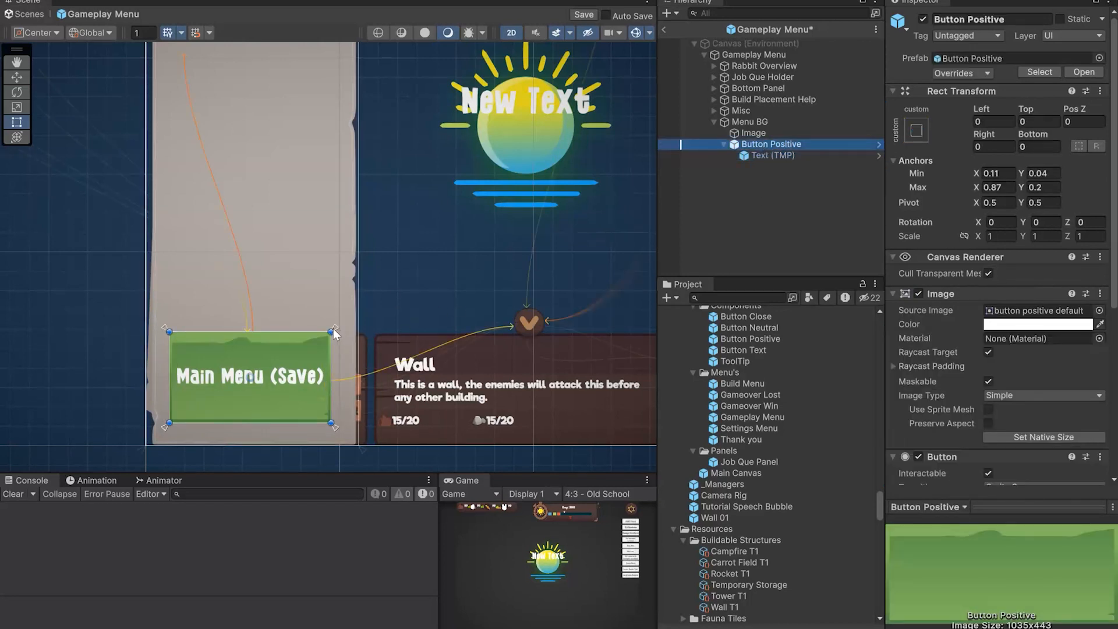
drag(303, 332, 303, 363)
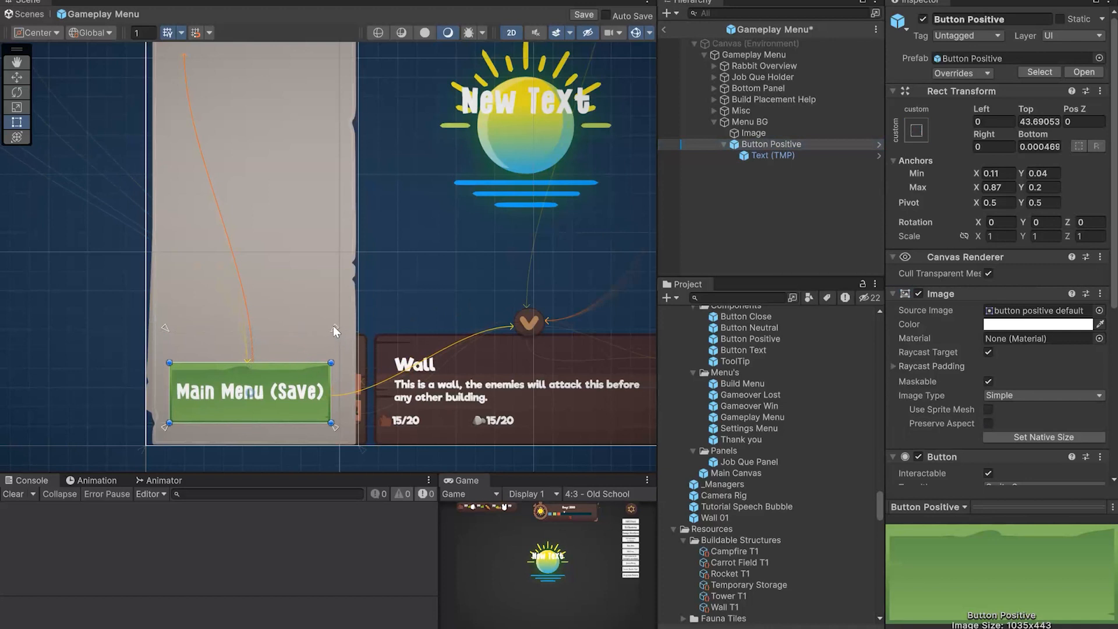
drag(334, 326, 334, 359)
Step: Apply the bottom stretch anchor preset to Button Positive and raise its anchors to the button's lower edge, at about Y 0.038
click(917, 131)
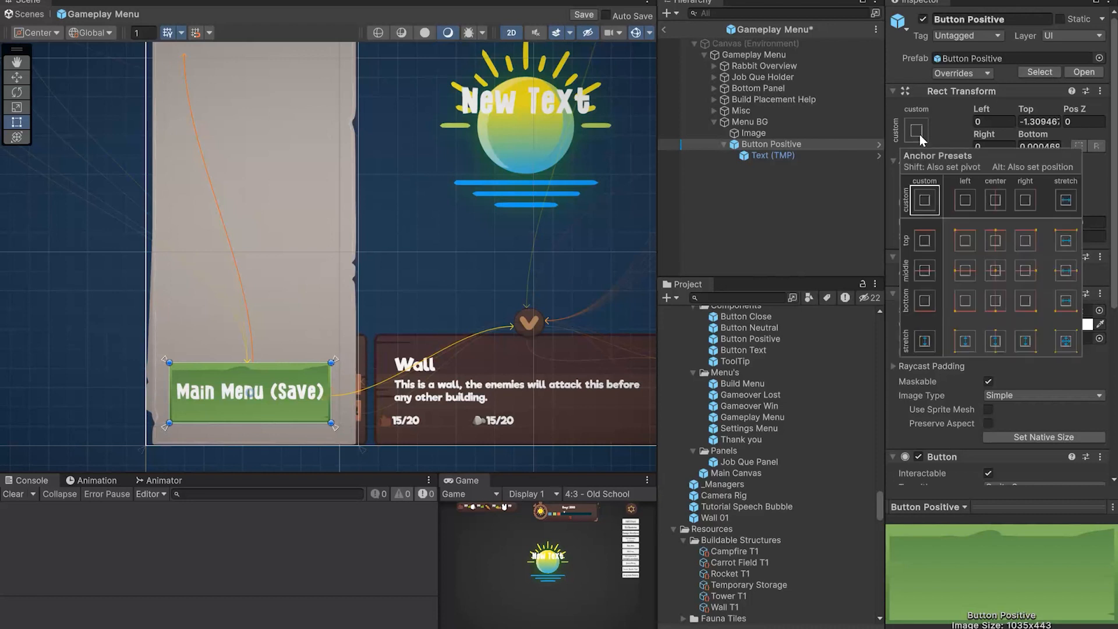
click(1066, 301)
drag(365, 445, 362, 420)
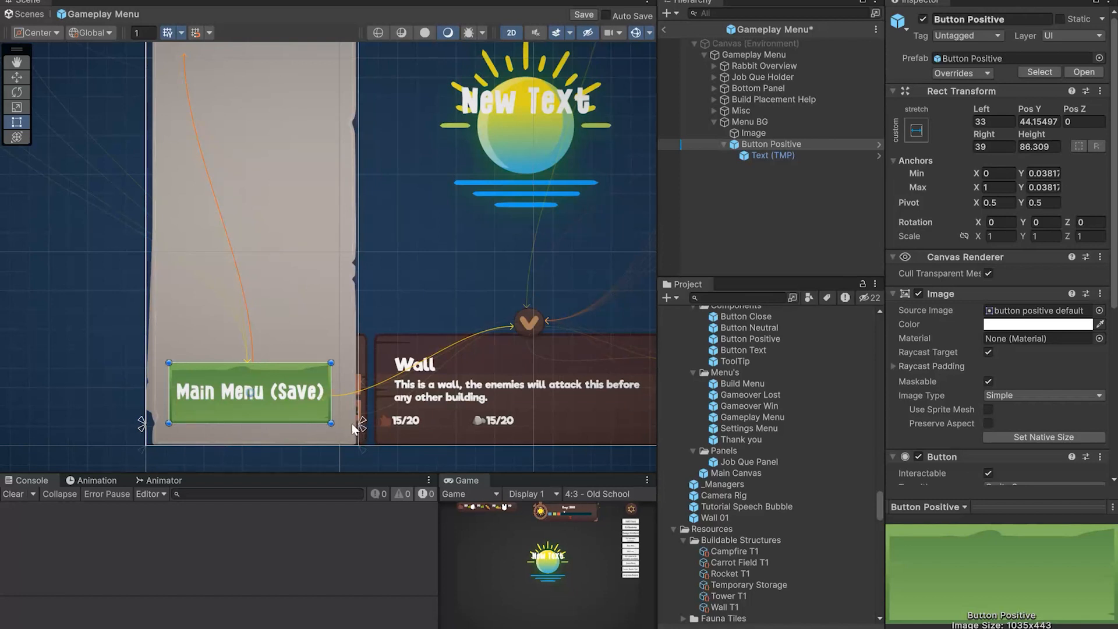
Step: Preview the side menu layout at the 21:9 Ultrawide and 20:9 aspect ratios
click(596, 494)
click(609, 457)
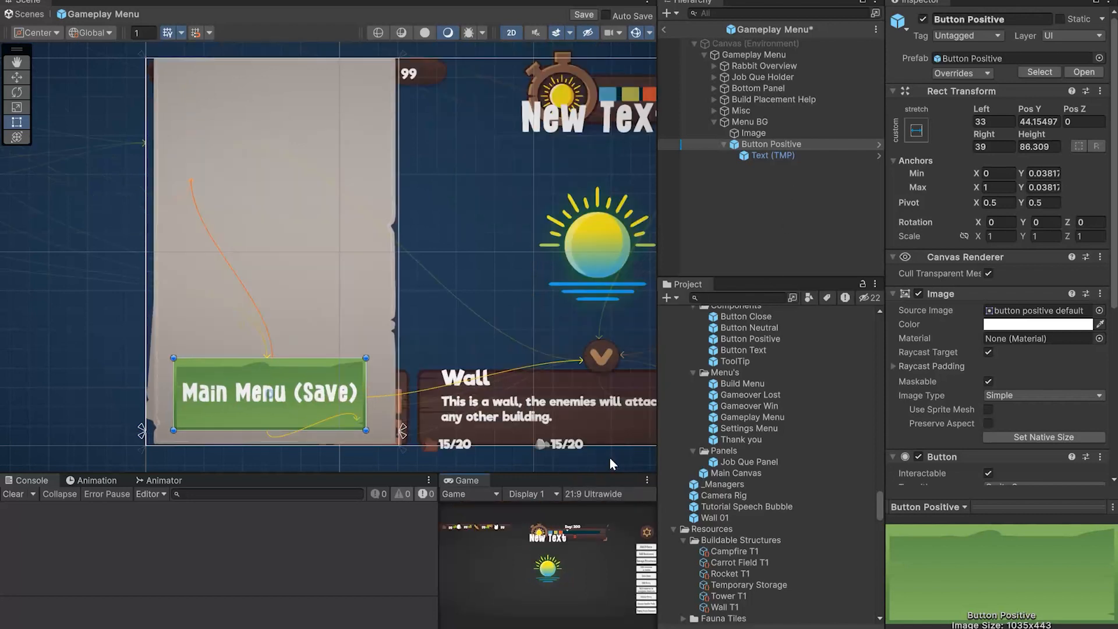
click(629, 494)
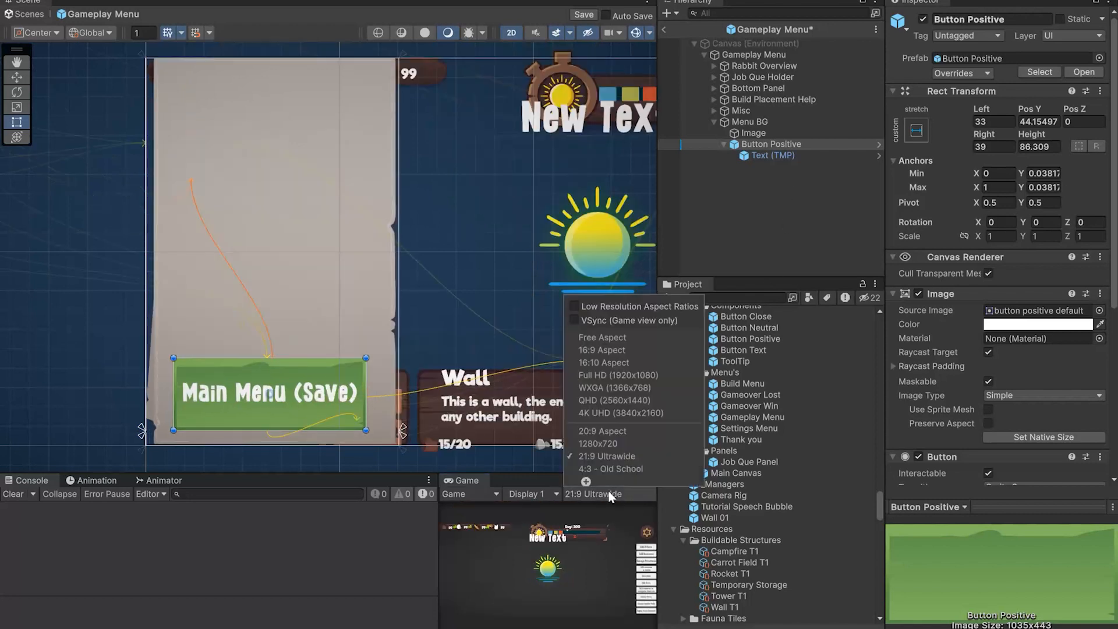
click(607, 431)
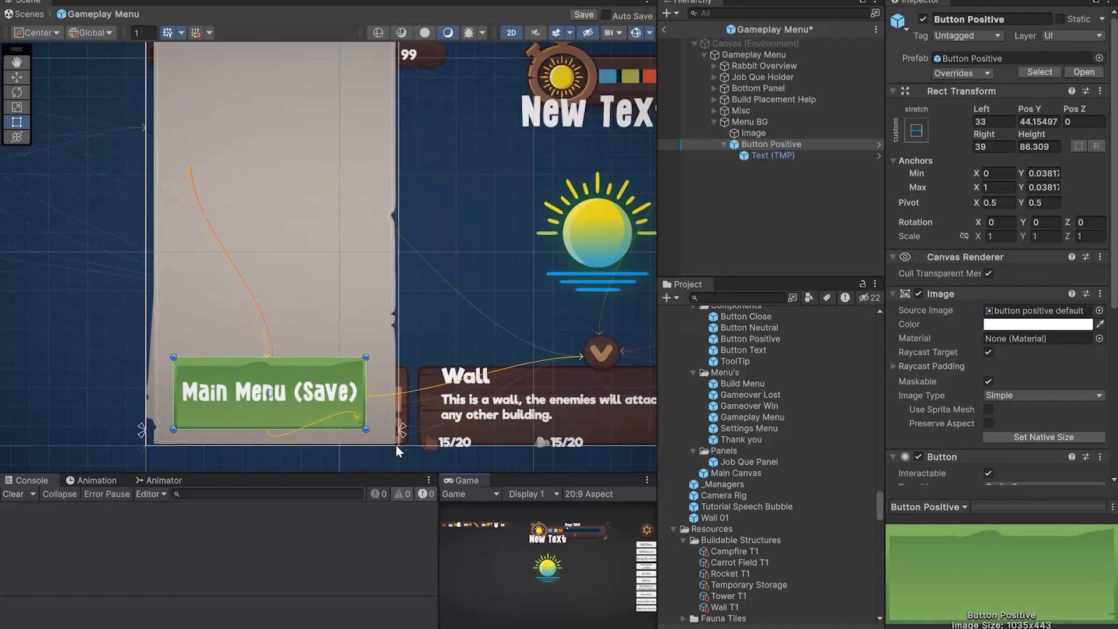
Step: Apply the bottom stretch anchor preset to Button Positive and centre it with about 36 side offsets and Pos Y about 67.6
click(917, 131)
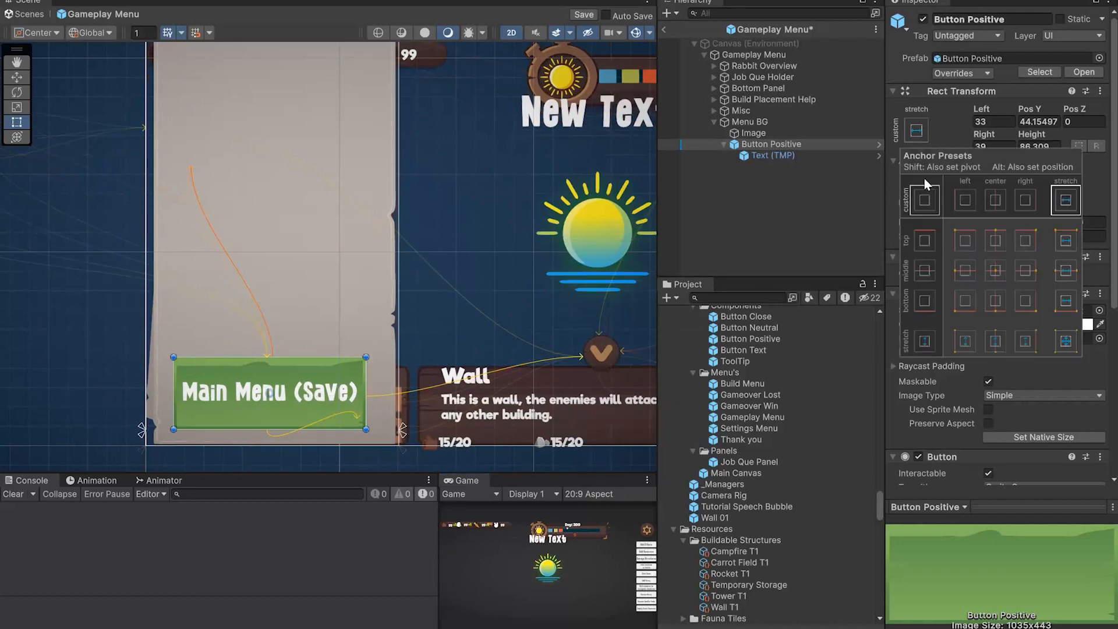
click(1066, 302)
click(299, 405)
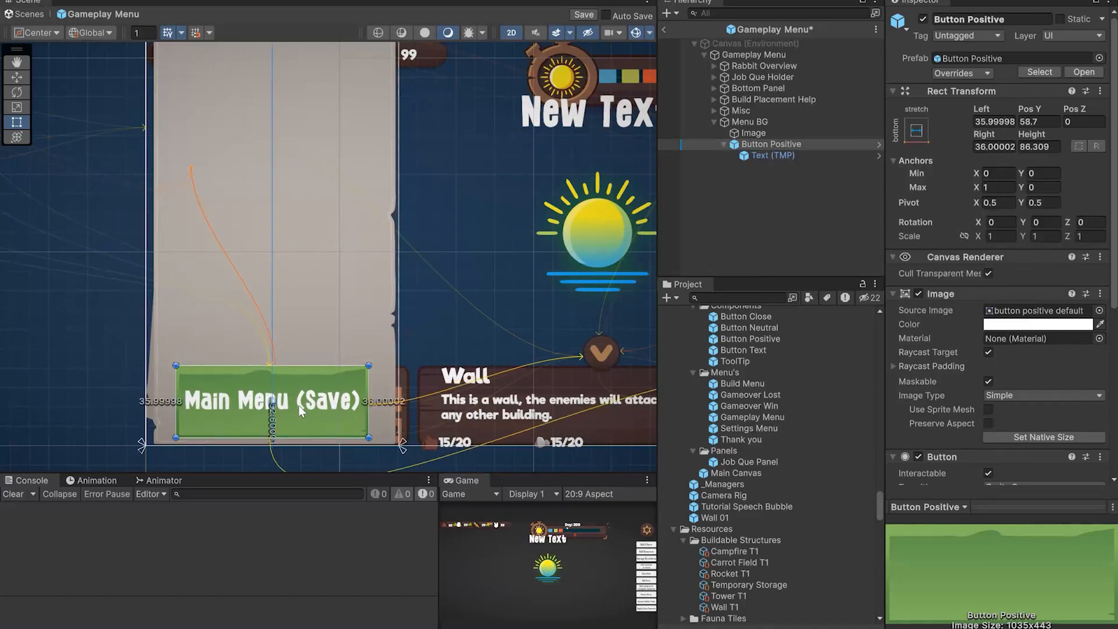
drag(299, 405, 299, 393)
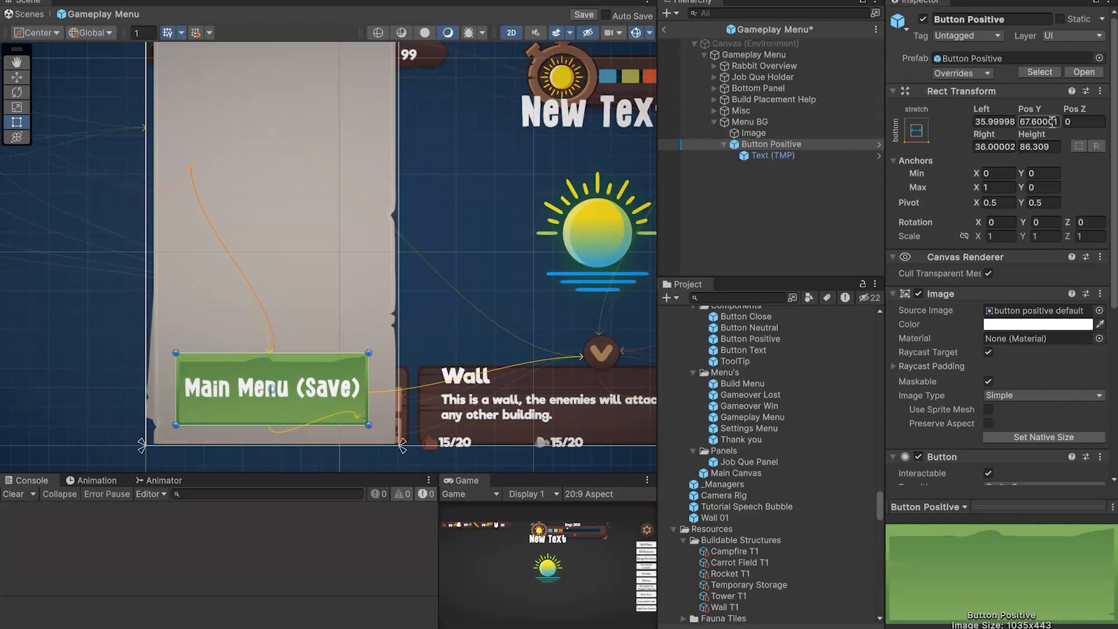
Step: Preview the repositioned button at 4:3 - Old School and 21:9 Ultrawide
click(621, 494)
click(616, 471)
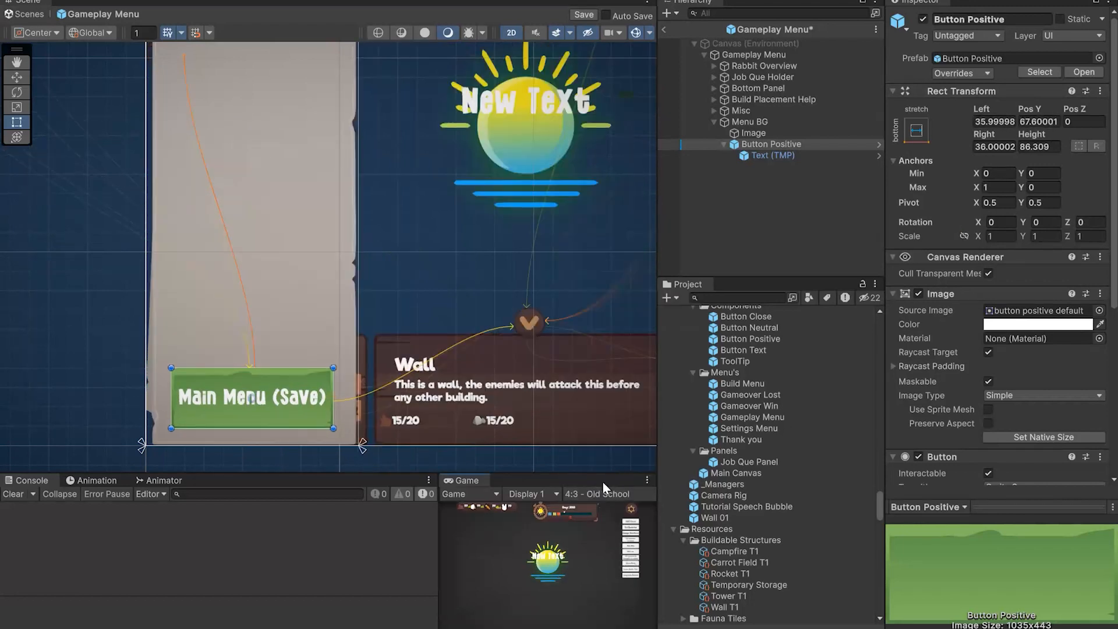
click(601, 494)
click(607, 461)
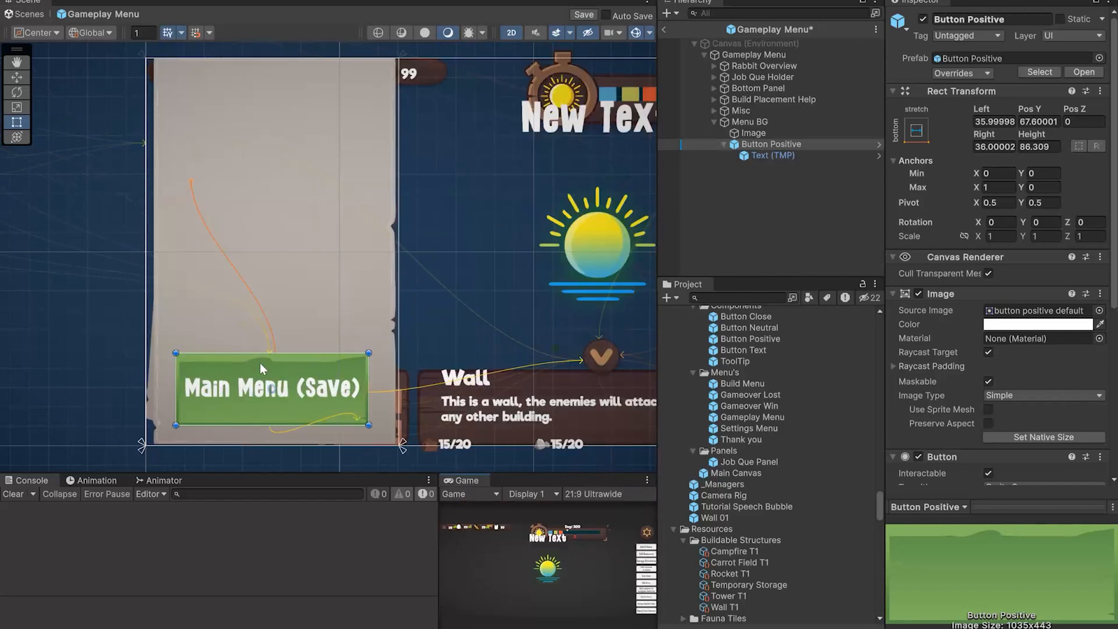
Step: Lower Button Positive's upper edge to reduce its height to about 53
scroll(396, 275, down, 6)
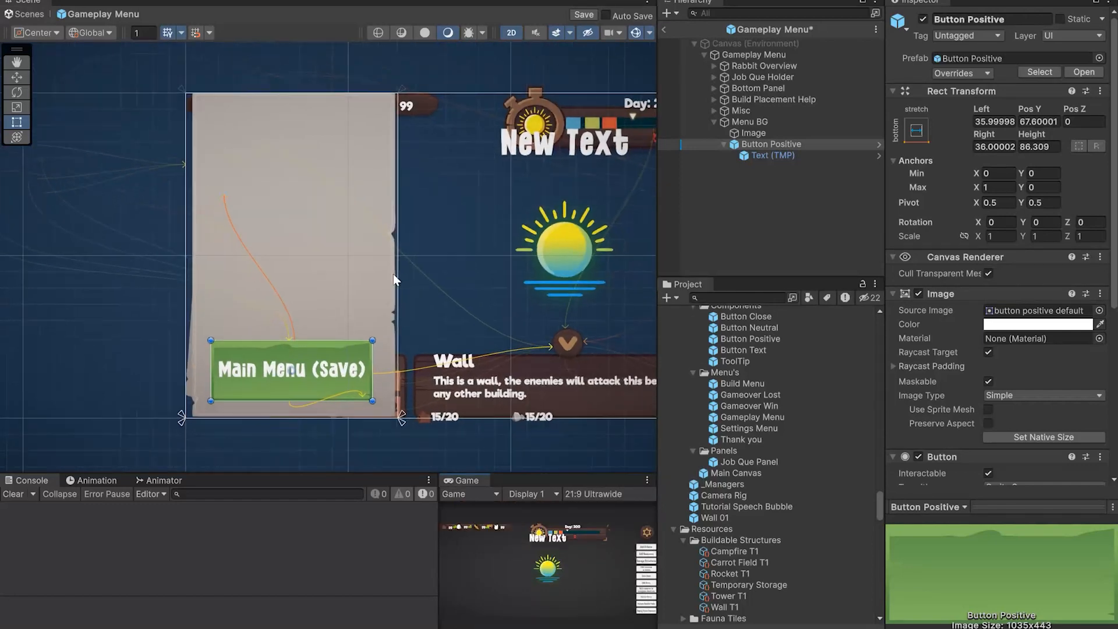
scroll(395, 281, up, 5)
drag(332, 349, 332, 376)
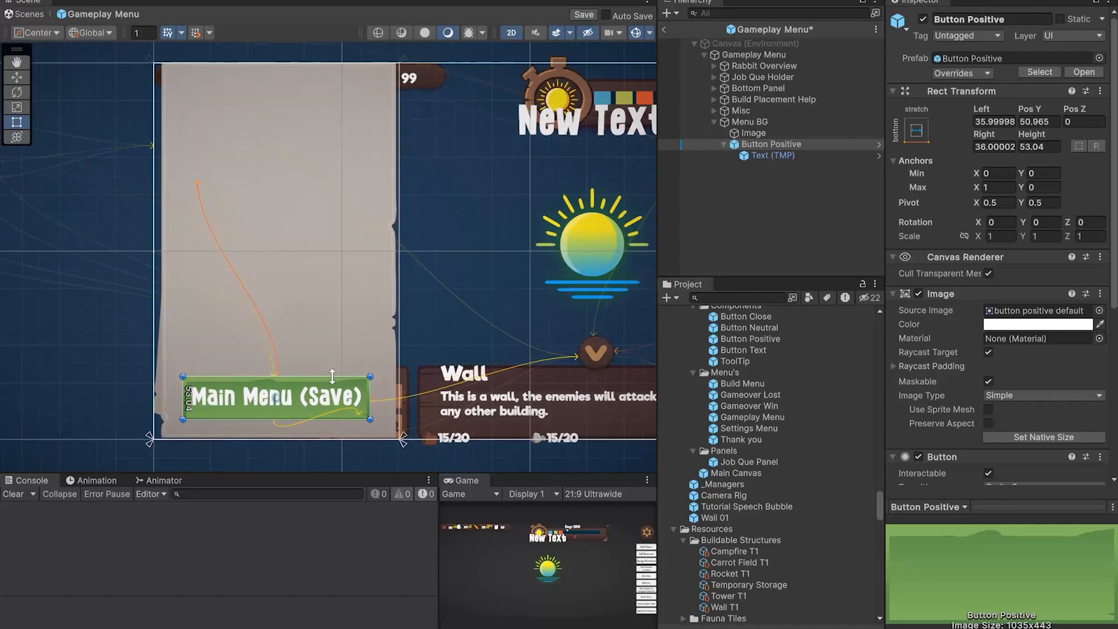
Step: Preview the shortened button at 4:3 - Old School and 20:9 Aspect
click(591, 489)
click(600, 467)
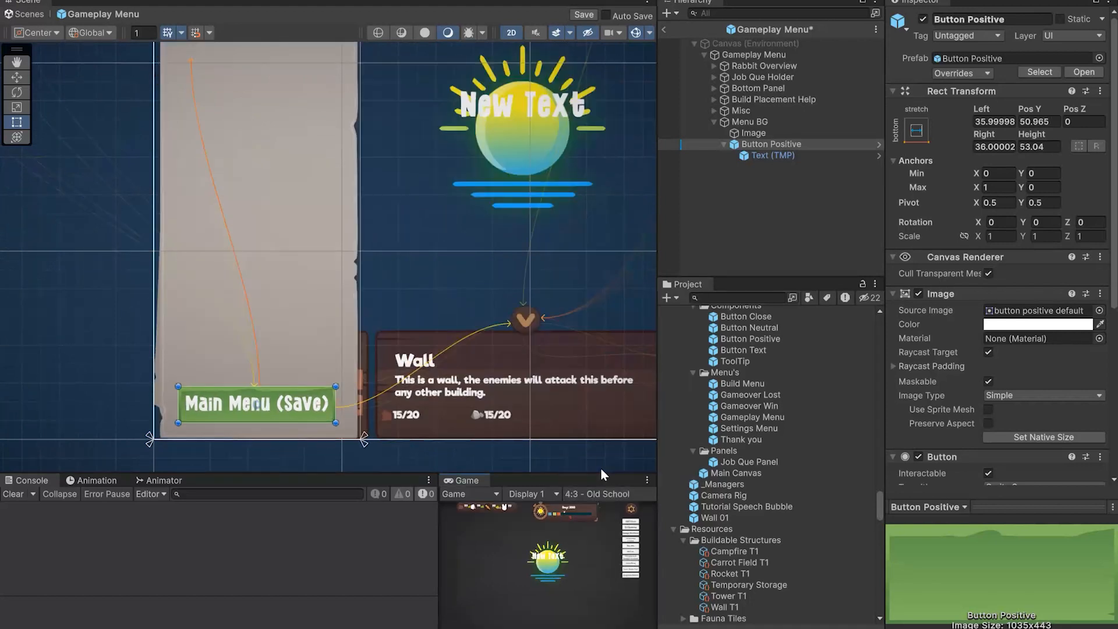
click(583, 495)
click(614, 430)
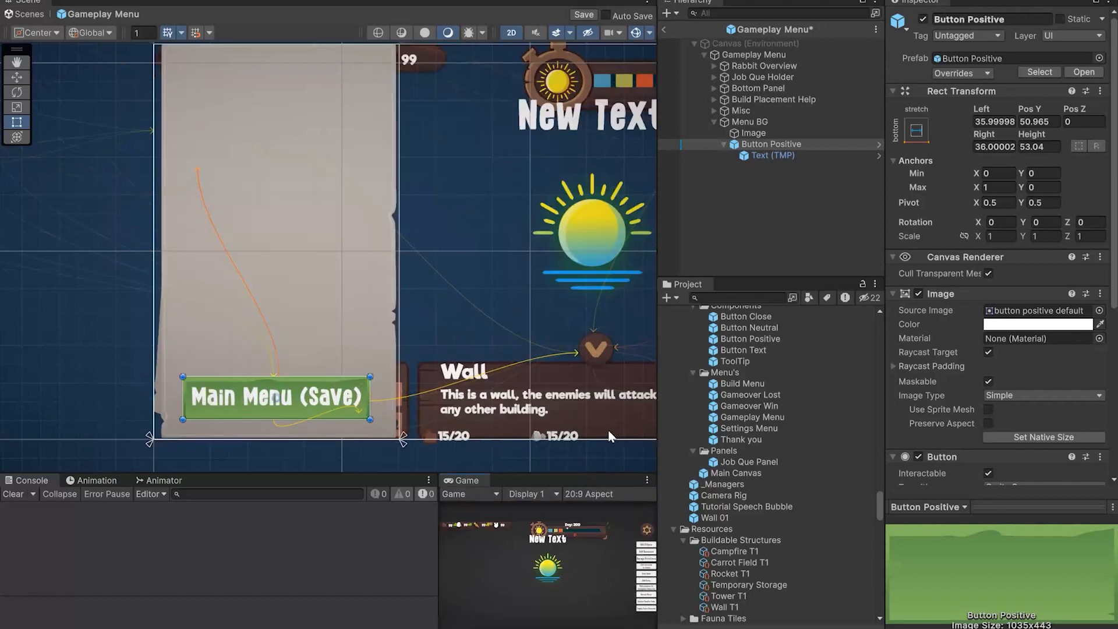